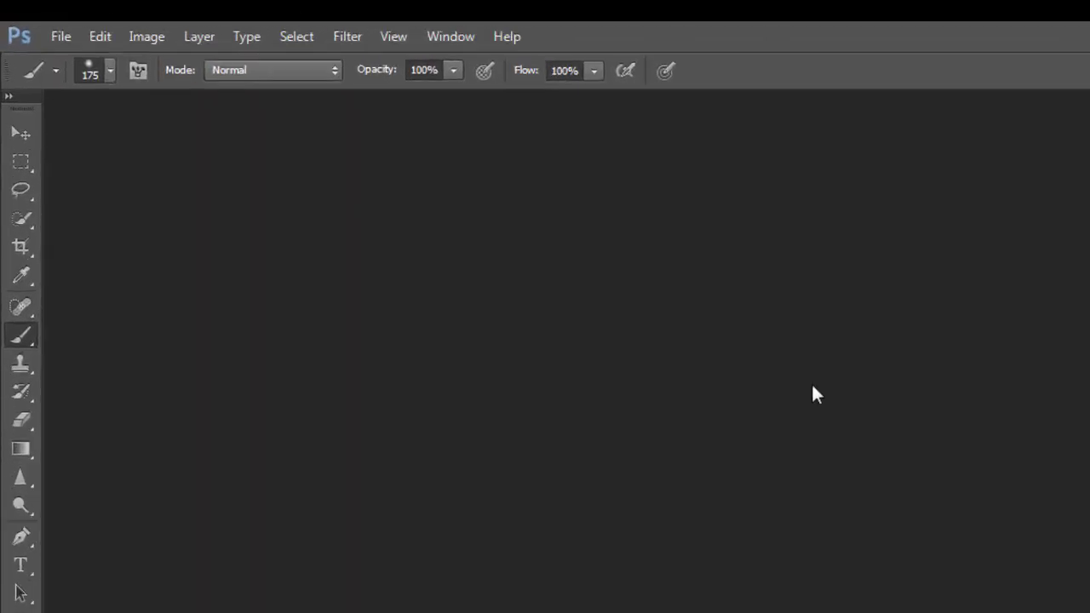
Open the portrait image 1 from the face spot remove folder
click(92, 57)
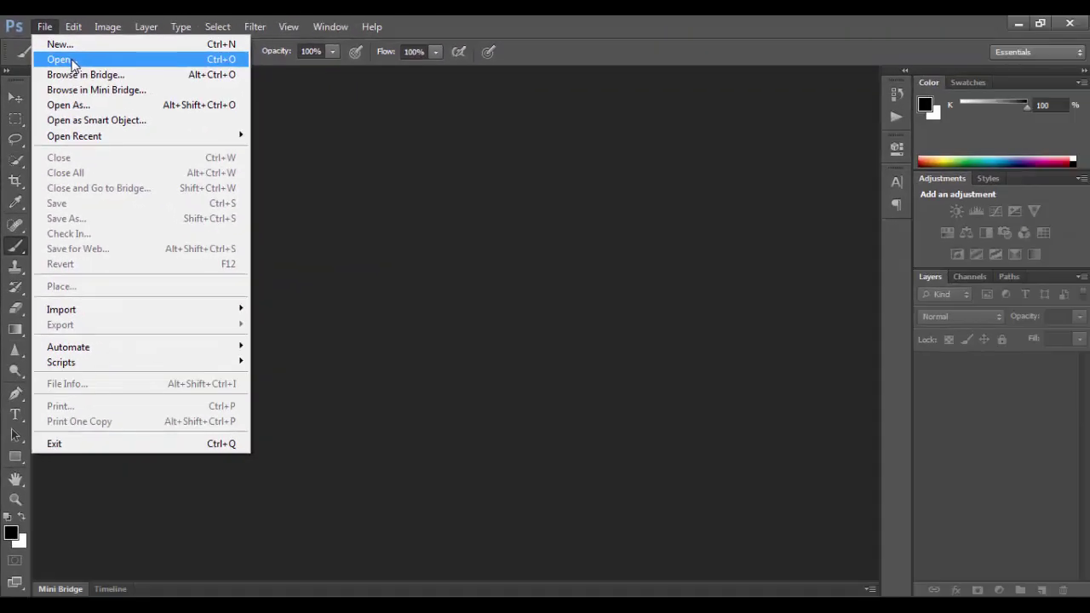
click(72, 60)
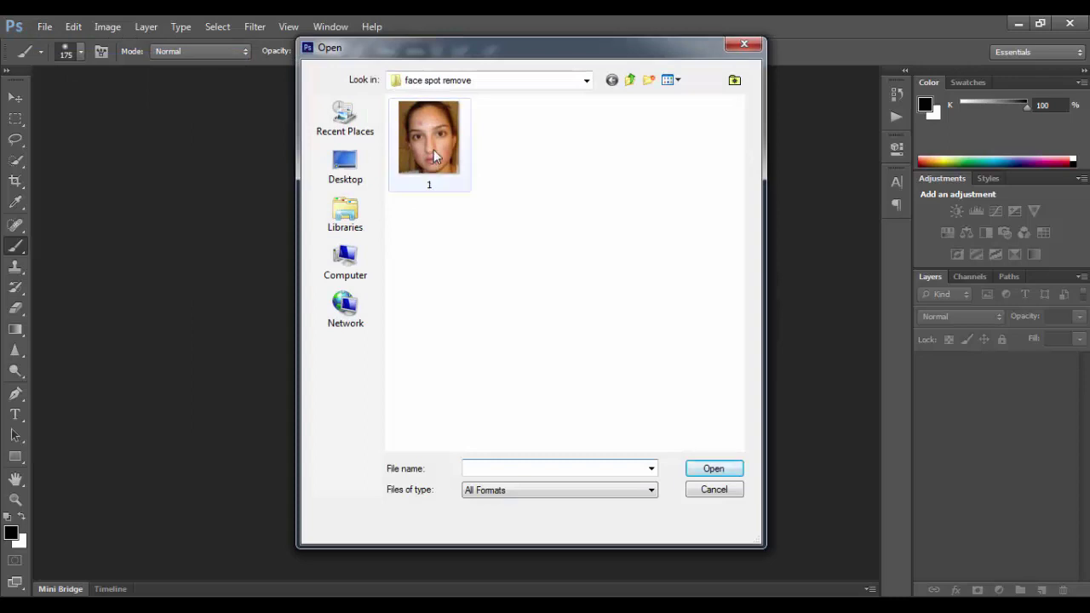
click(434, 149)
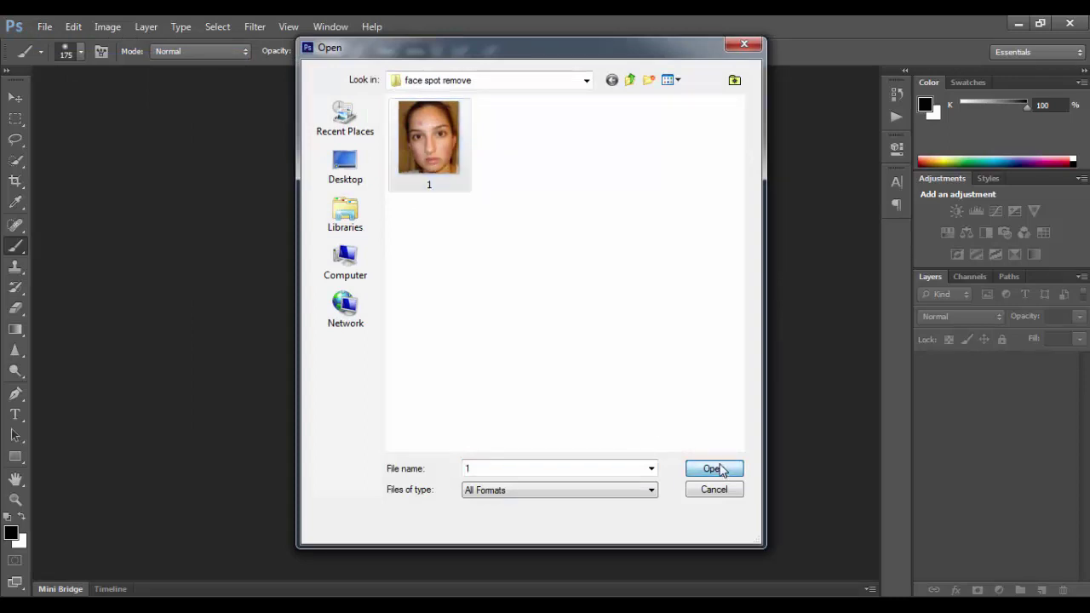
click(714, 468)
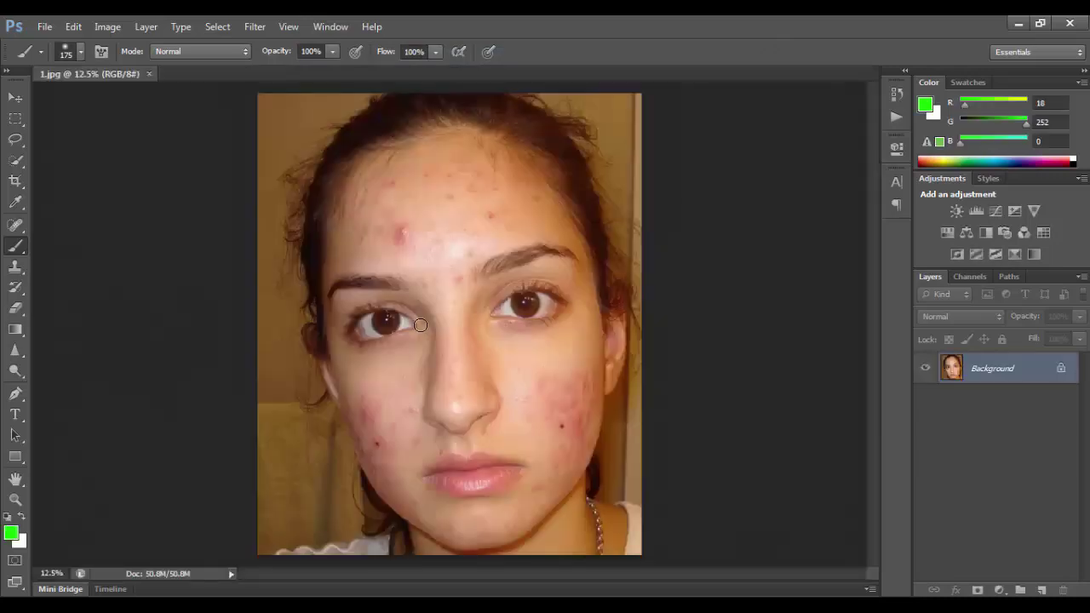
Examine the skin blemishes on the forehead, nose, cheeks and chin of the portrait
ctrl+click(462, 216)
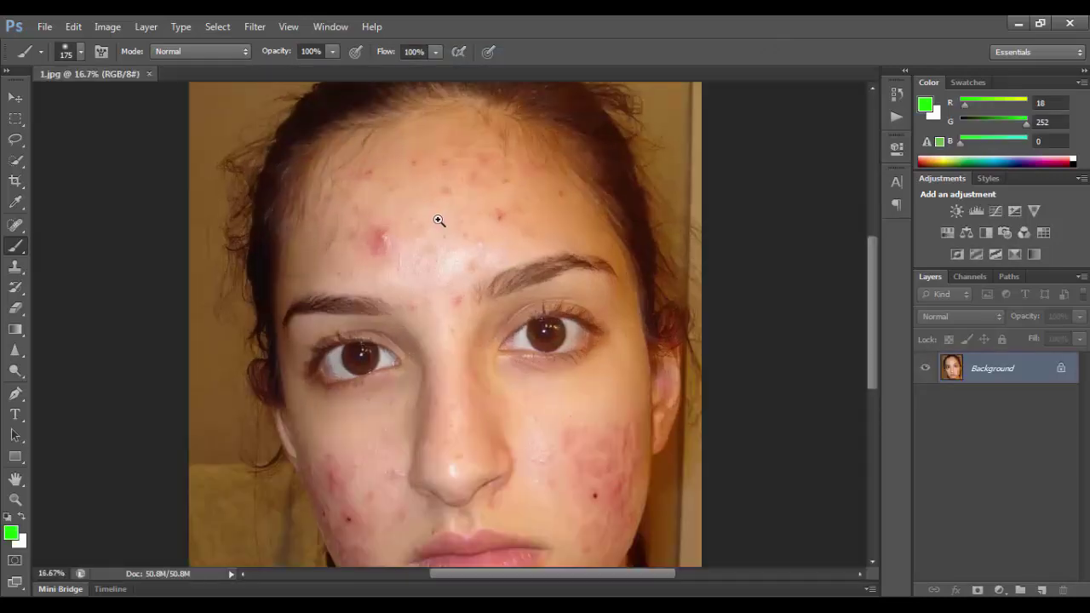
ctrl+click(431, 229)
ctrl+click(460, 198)
scroll(559, 260, up, 3)
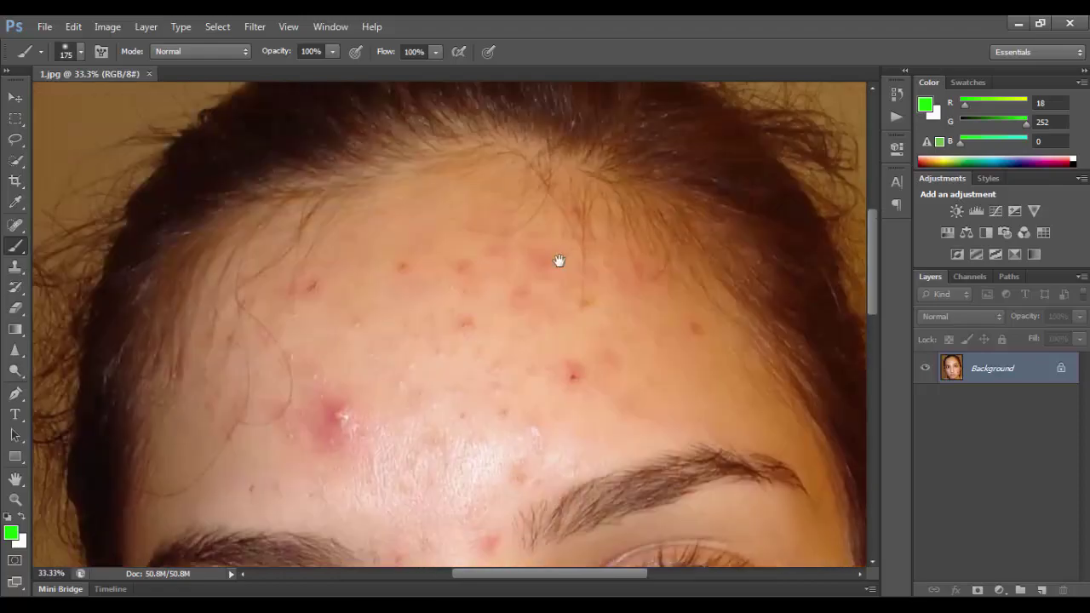
scroll(559, 260, up, 2)
scroll(514, 404, down, 10)
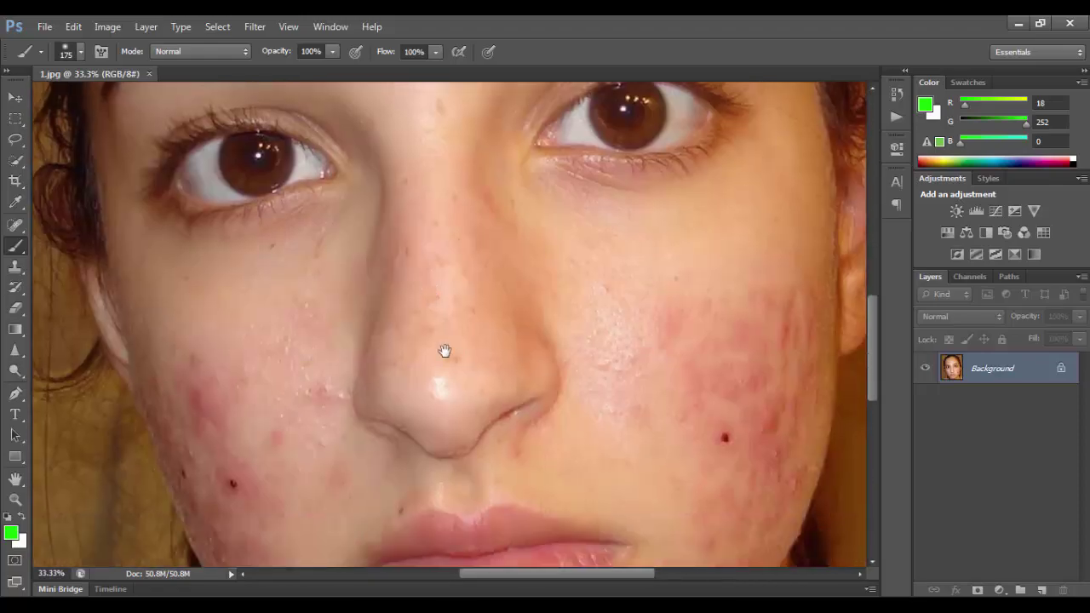
scroll(445, 351, down, 8)
scroll(428, 277, up, 6)
scroll(358, 384, right, 2)
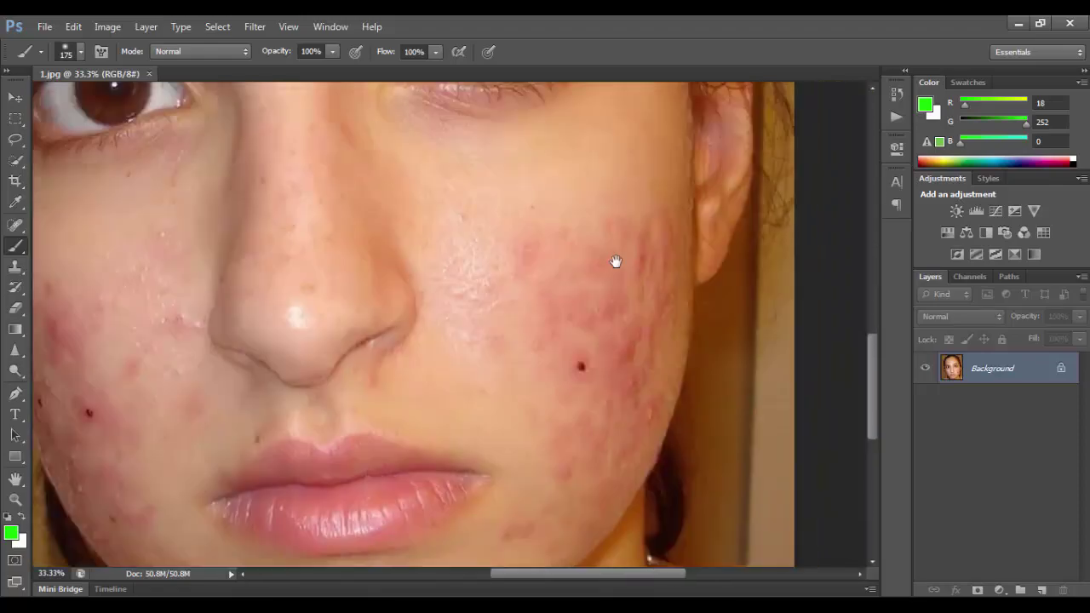
scroll(554, 318, up, 1)
scroll(551, 236, down, 5)
scroll(555, 360, left, 1)
scroll(360, 253, up, 1)
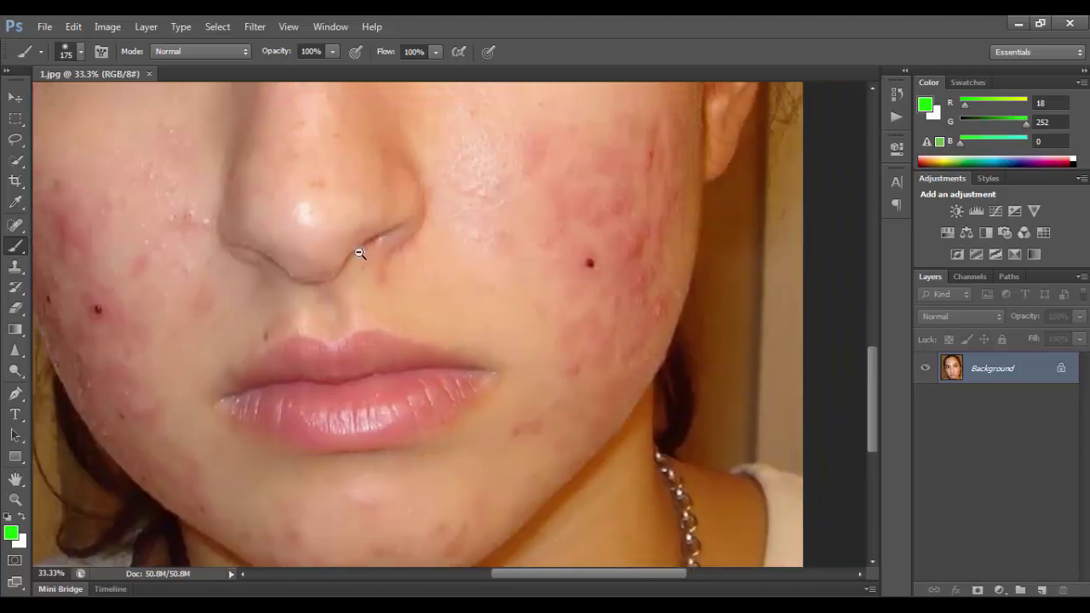
scroll(359, 253, down, 2)
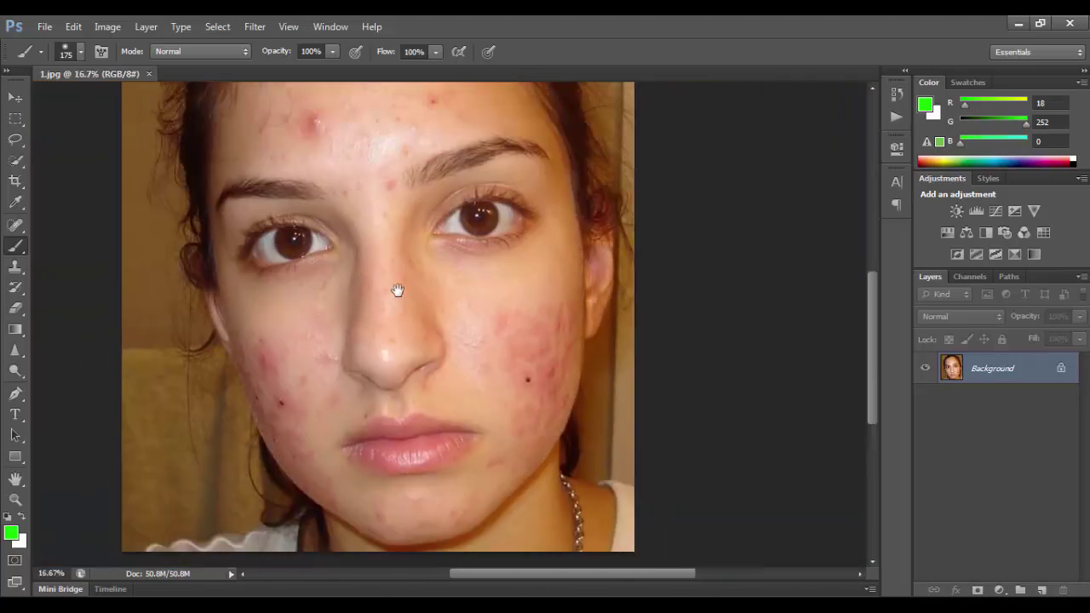
scroll(397, 290, up, 1)
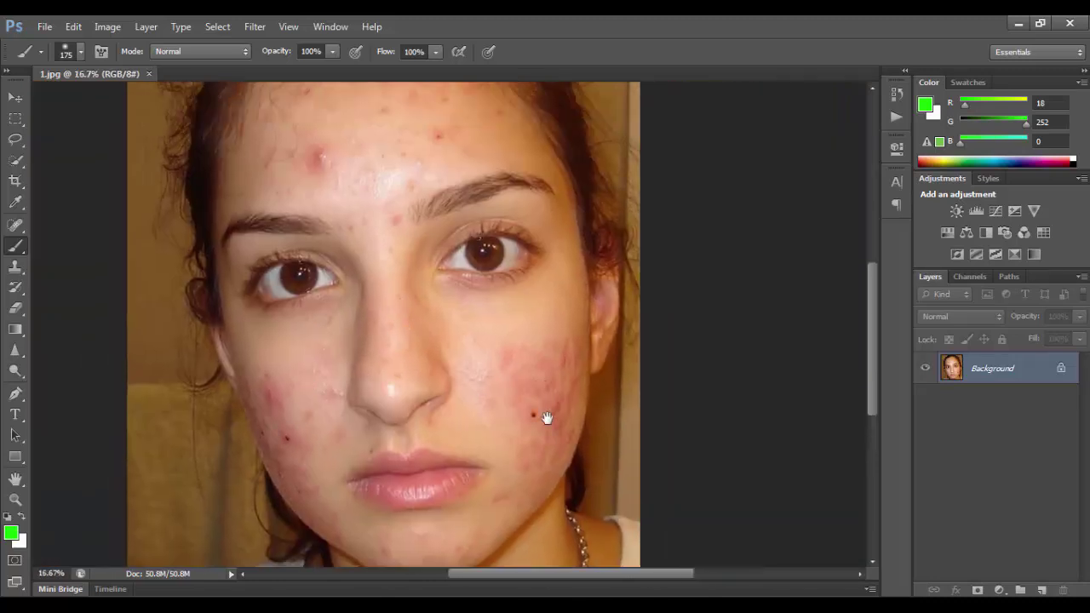
scroll(547, 417, up, 2)
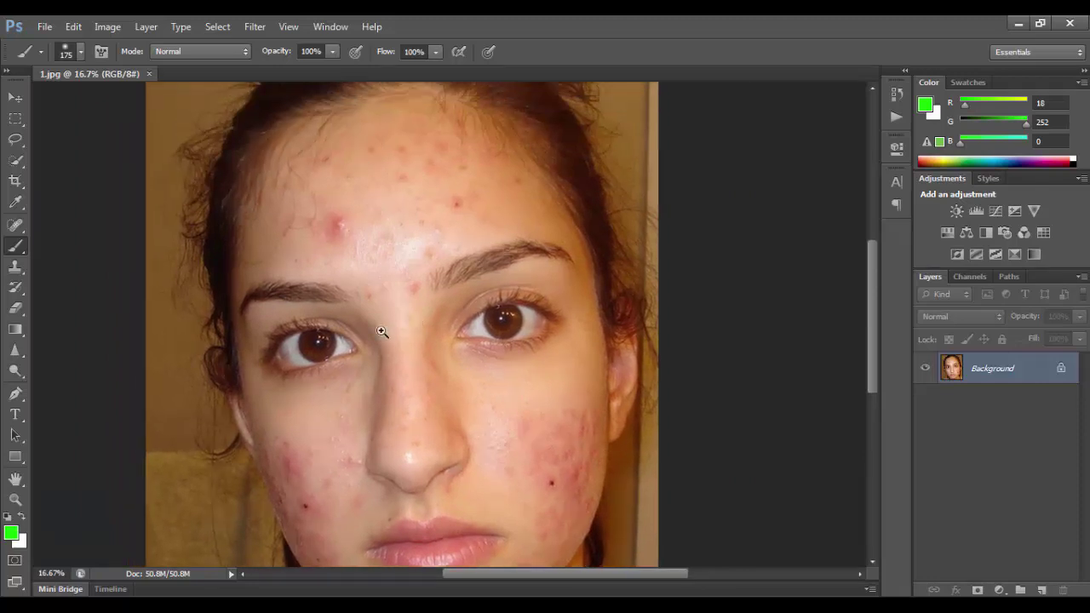
scroll(377, 333, down, 1)
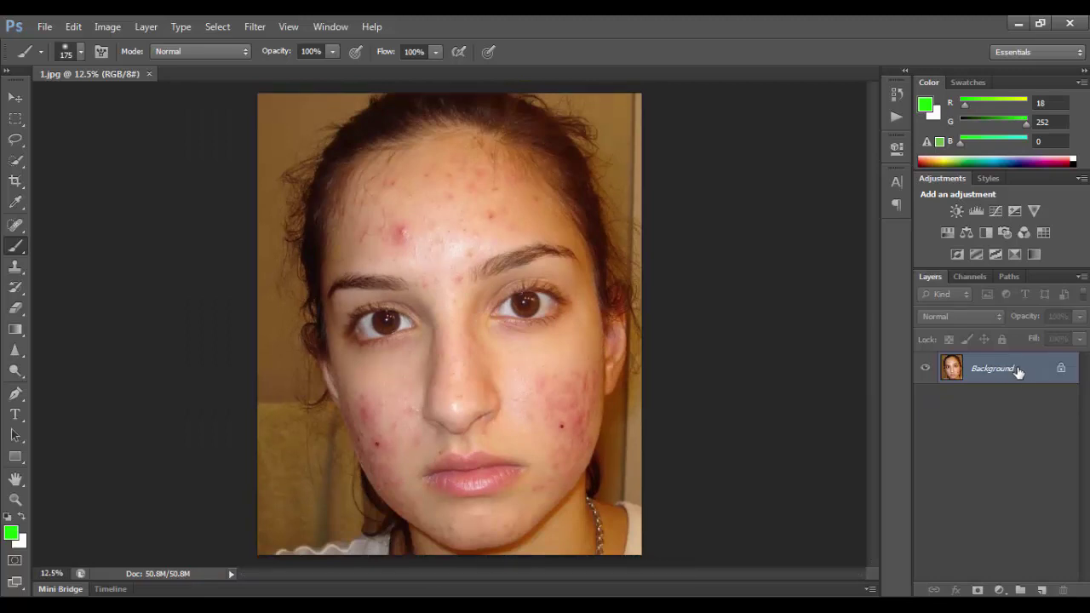
Duplicate the Background layer and select the whole face on the copy with the Quick Selection tool
drag(1037, 370, 1041, 589)
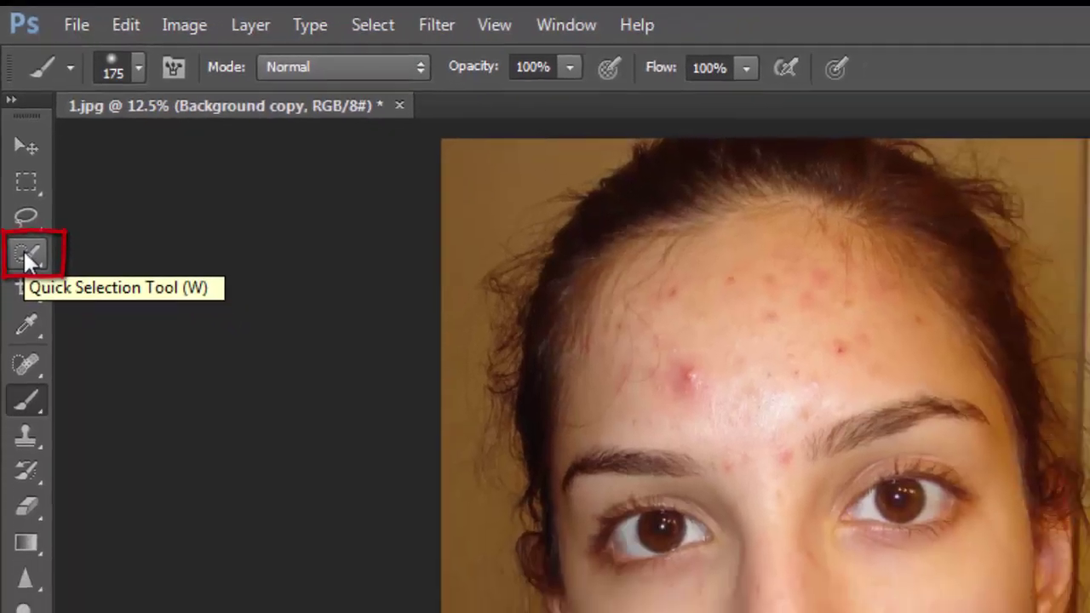
click(29, 305)
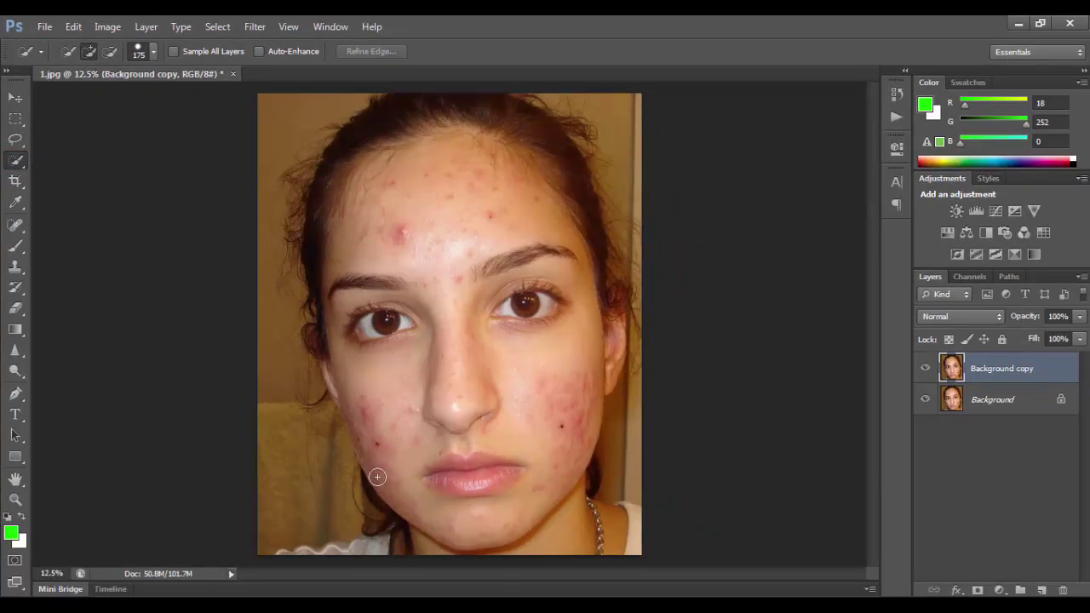
mouse_move(376, 476)
mouse_down()
mouse_move(310, 329)
mouse_move(312, 339)
mouse_move(312, 291)
mouse_up()
mouse_move(312, 239)
mouse_down()
mouse_move(315, 203)
mouse_move(306, 255)
mouse_up()
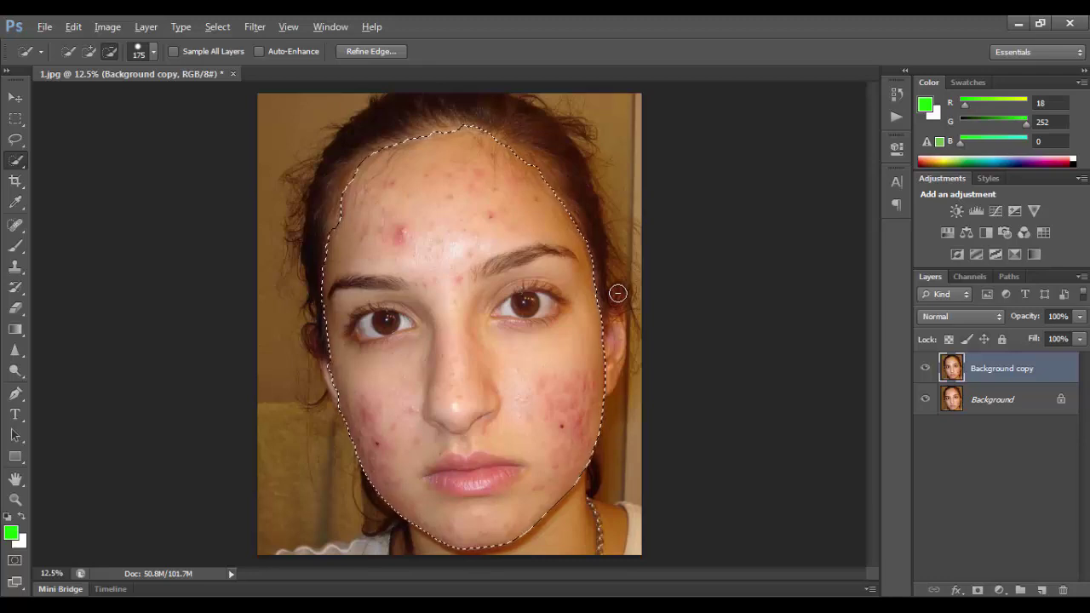
key(alt)
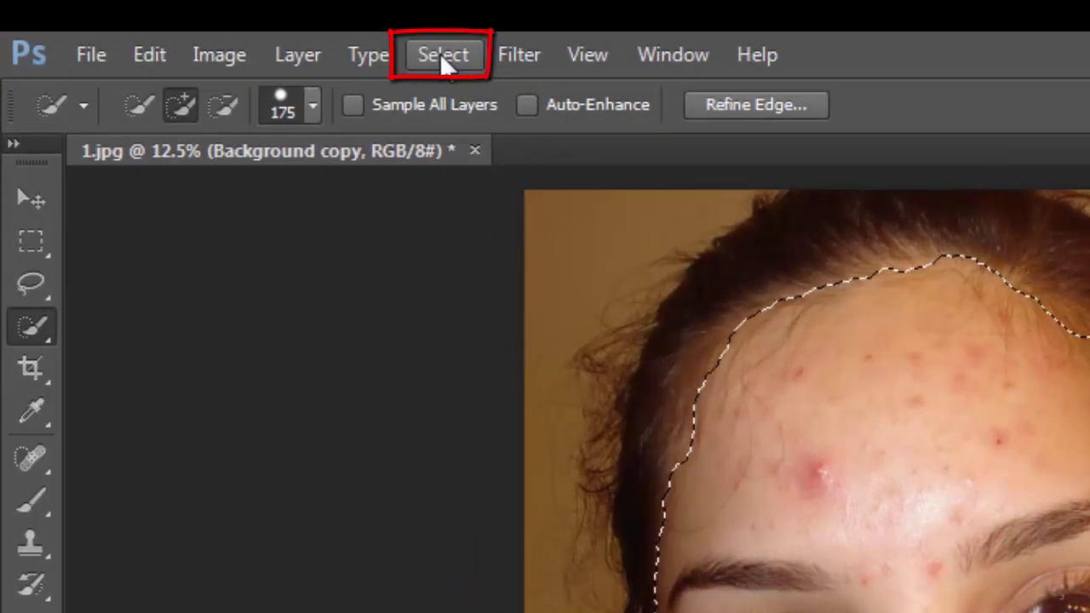
Refine the edge of the face selection using Smart Radius with a radius of 6.5 px
click(440, 53)
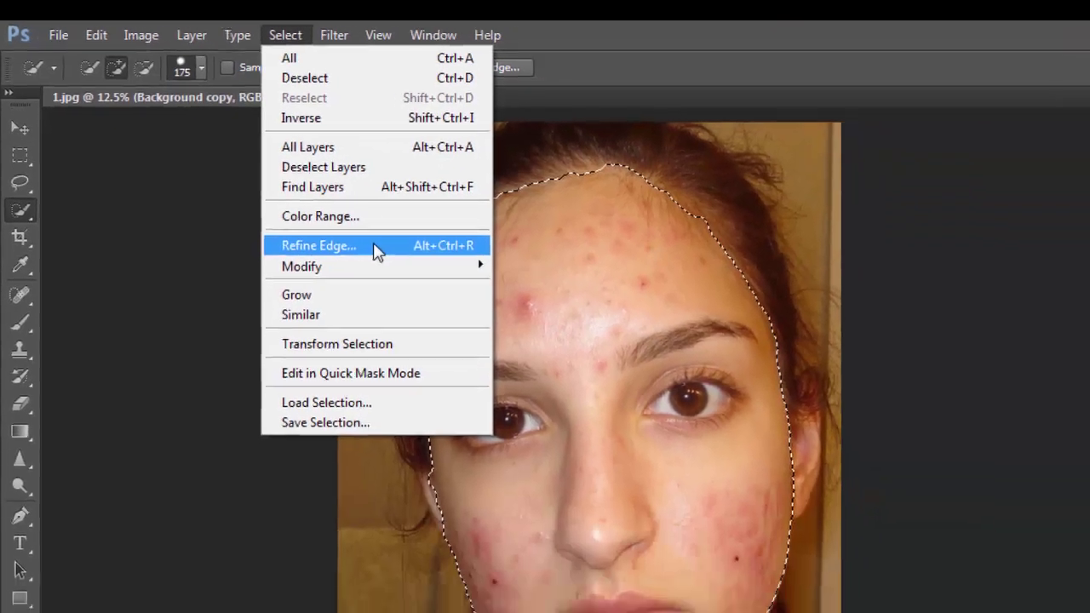
click(580, 382)
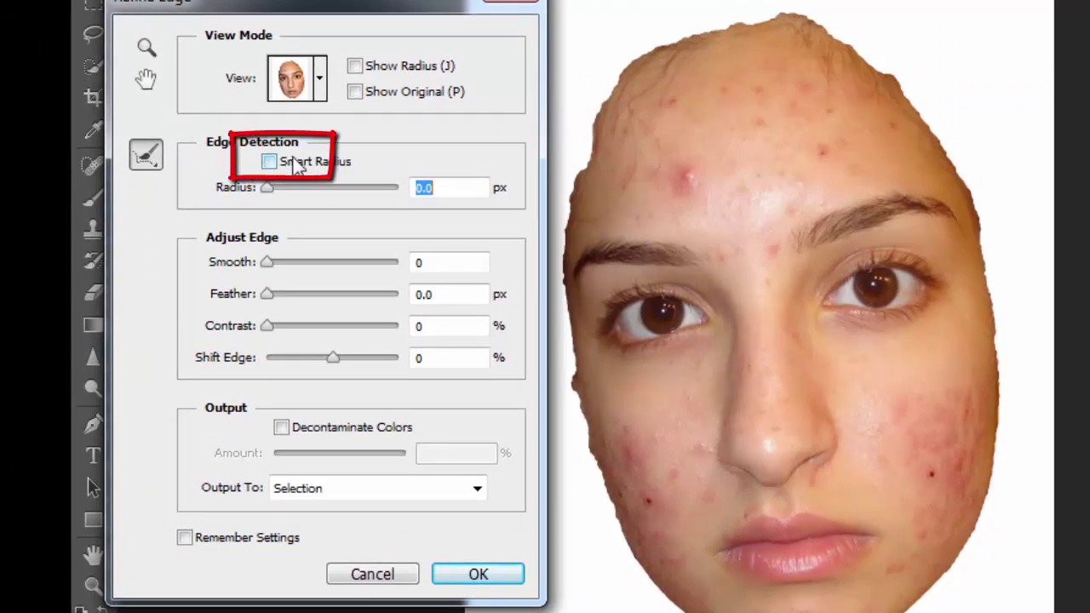
click(290, 167)
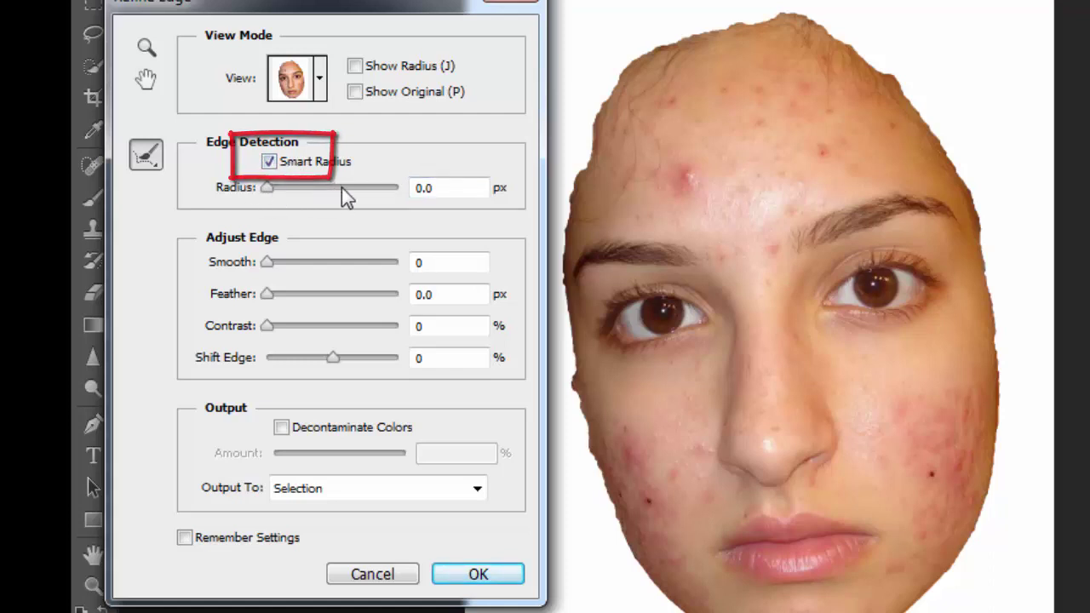
drag(266, 189, 314, 205)
double_click(447, 187)
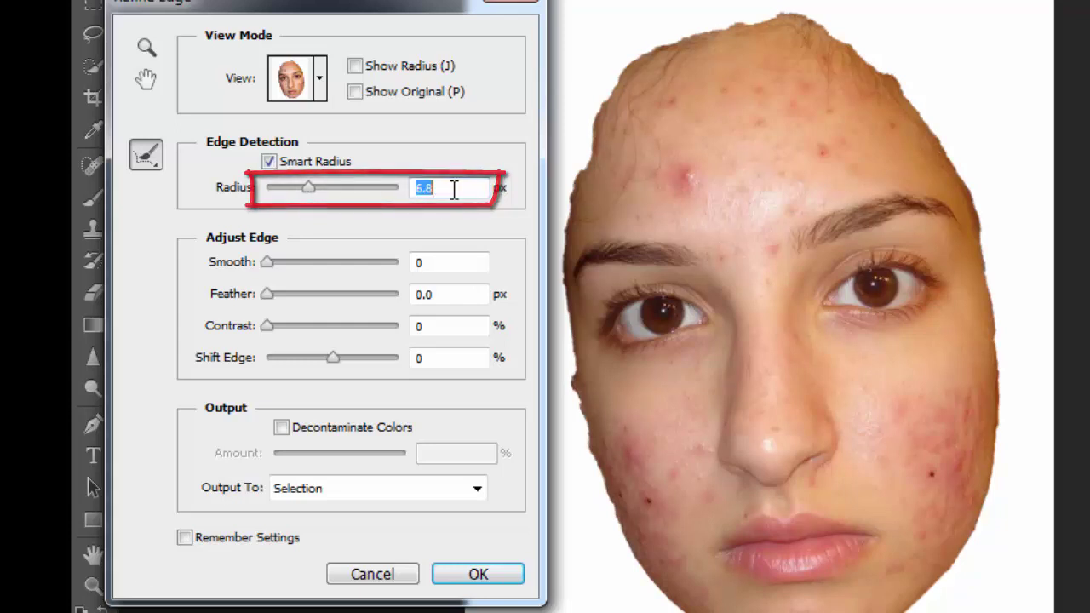
text(6.5)
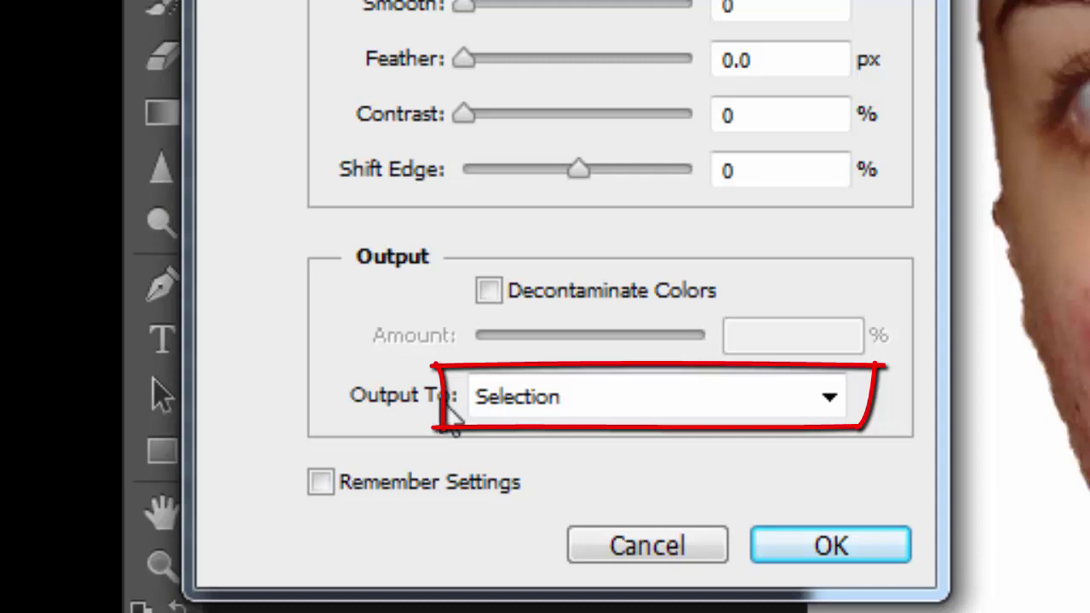
Output the refined face selection as New Layer with Layer Mask
click(550, 402)
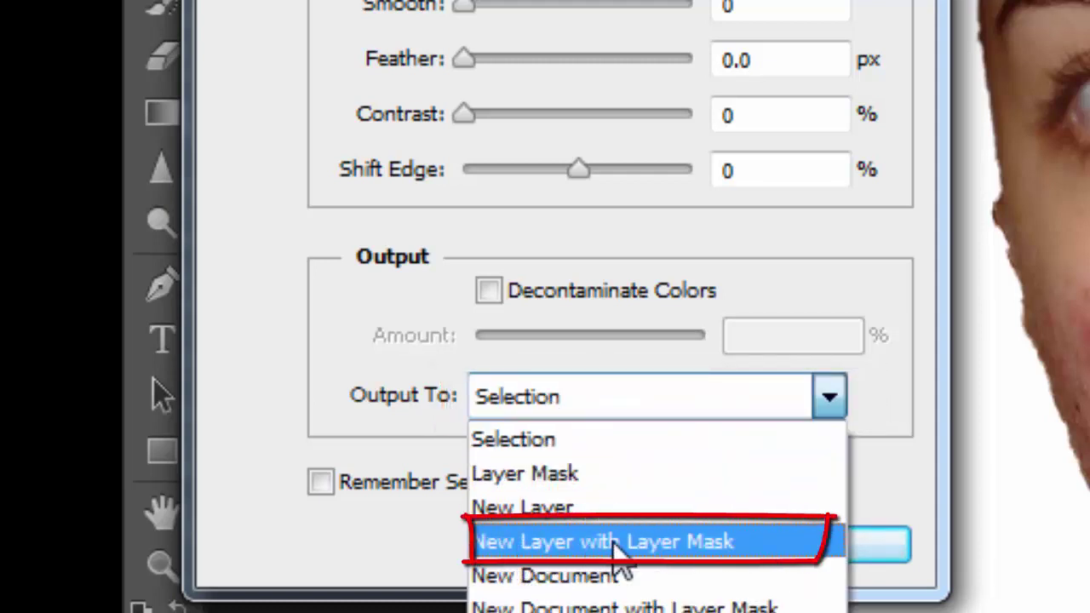
click(720, 545)
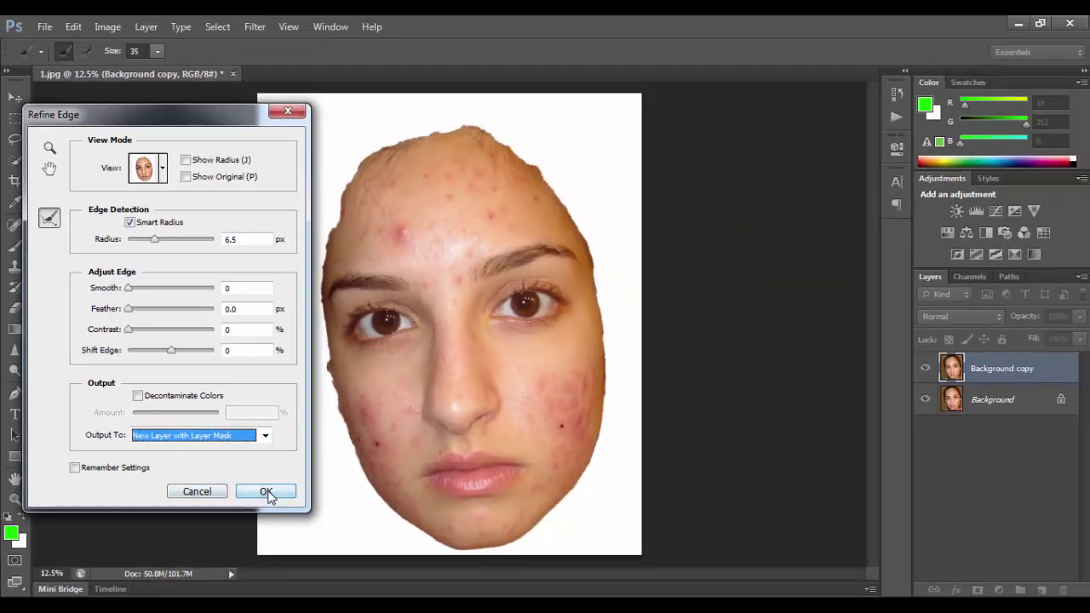
click(266, 493)
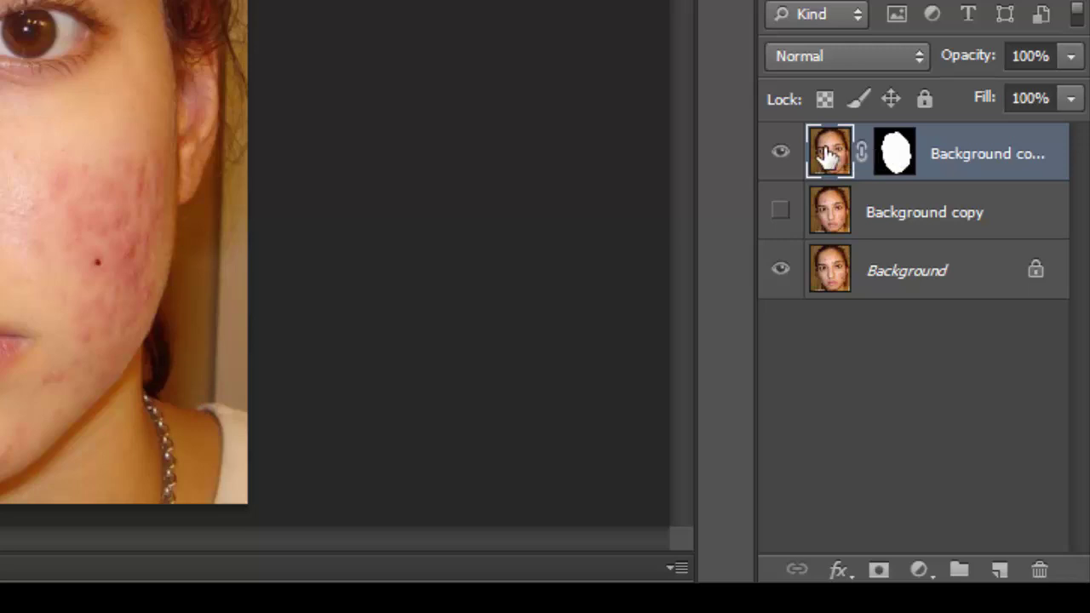
Apply a Surface Blur with radius 42 pixels and threshold 28 levels to the image of the masked face layer, not its mask
click(892, 150)
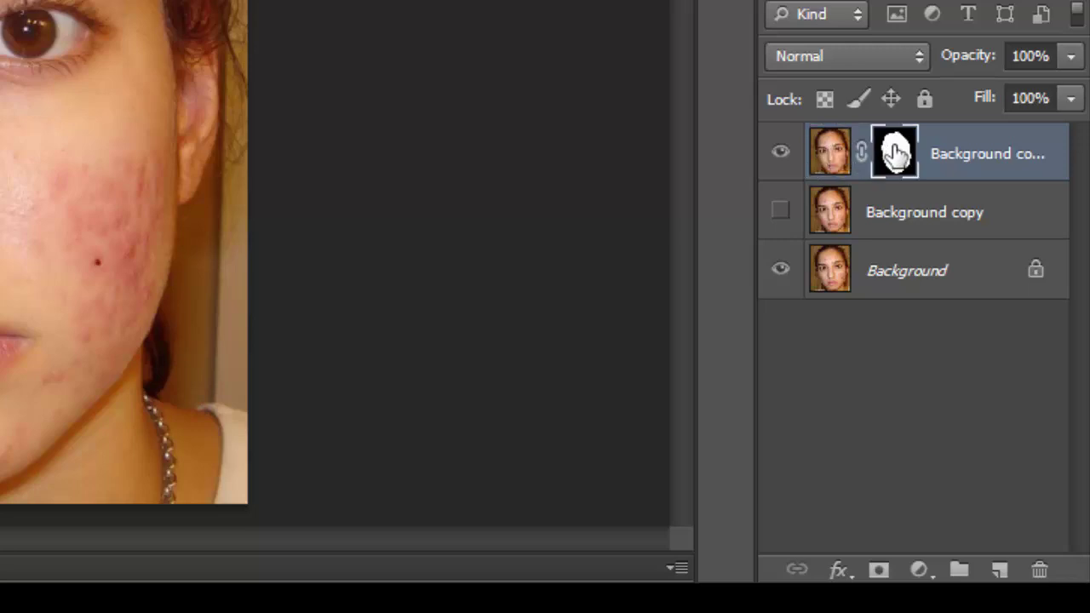
click(829, 153)
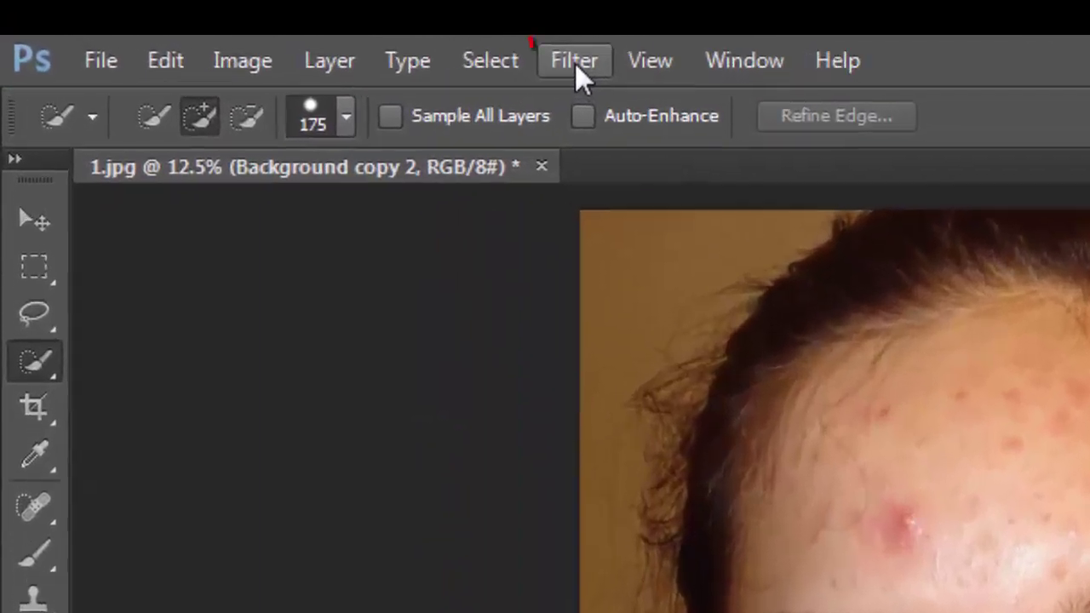
click(254, 29)
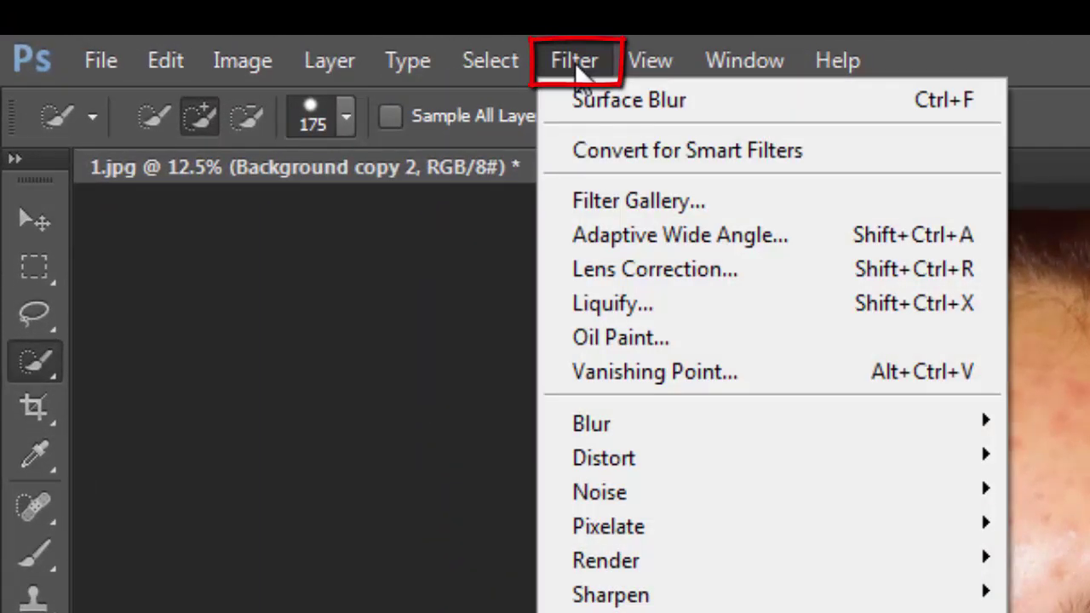
mouse_move(635, 410)
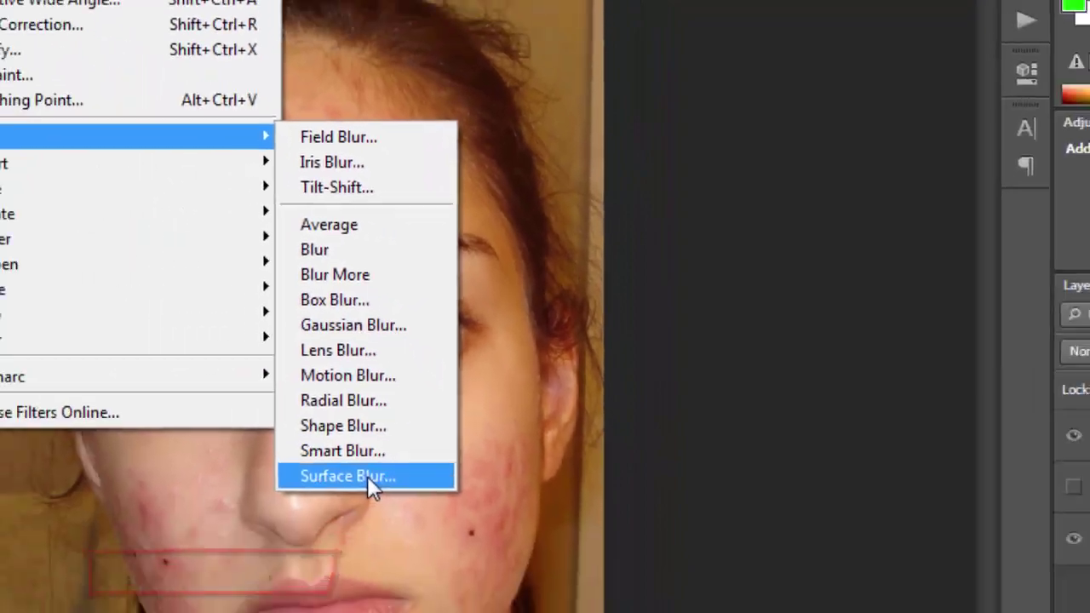
click(367, 476)
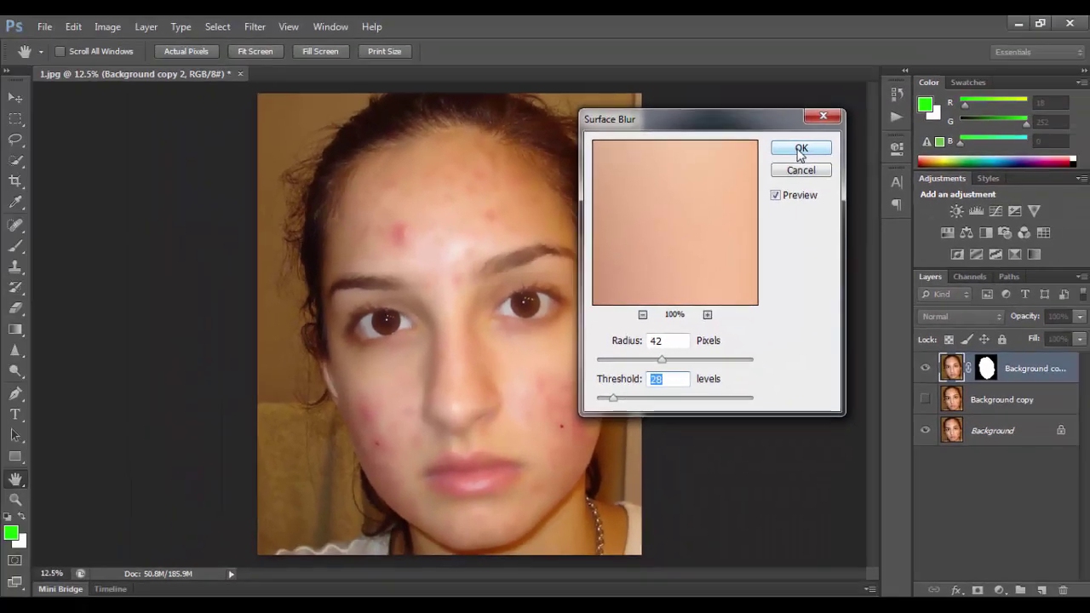
click(920, 89)
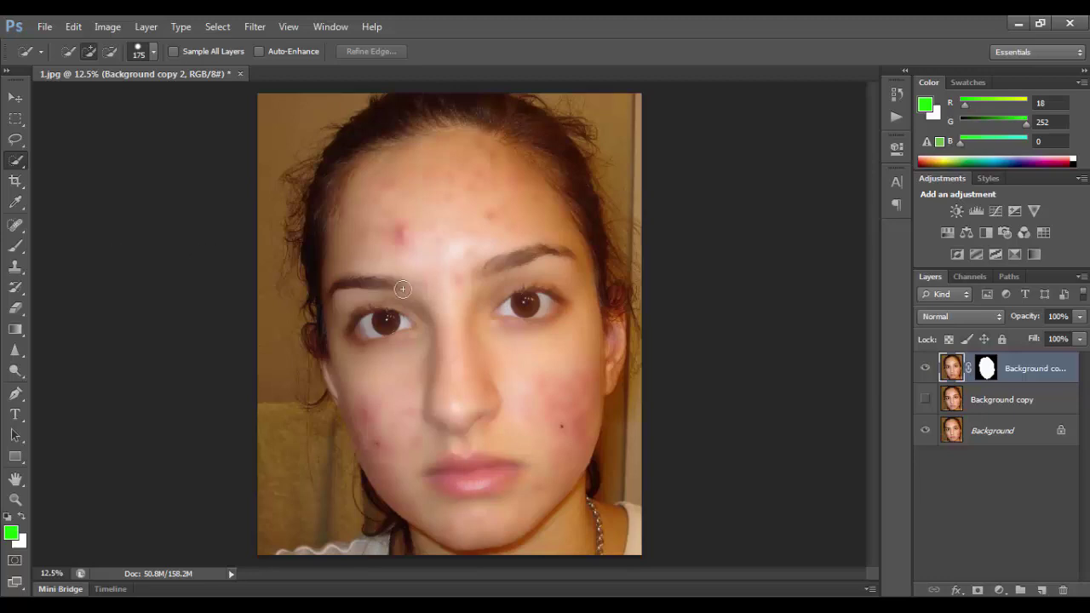
Switch to the Brush tool for retouching the masked face layer around the eyes
ctrl+click(447, 311)
ctrl+click(446, 311)
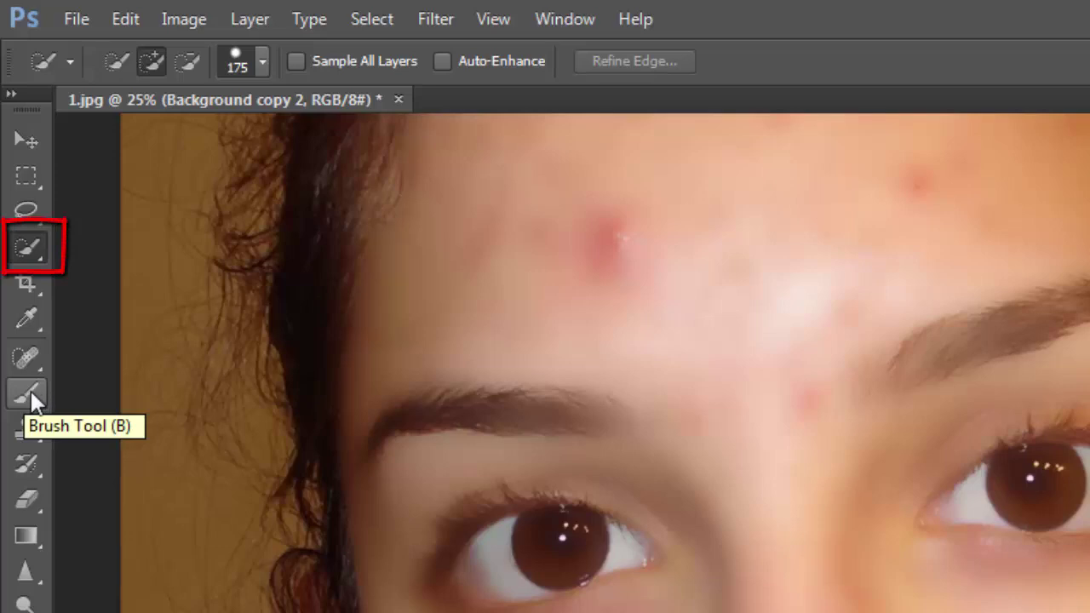
click(29, 397)
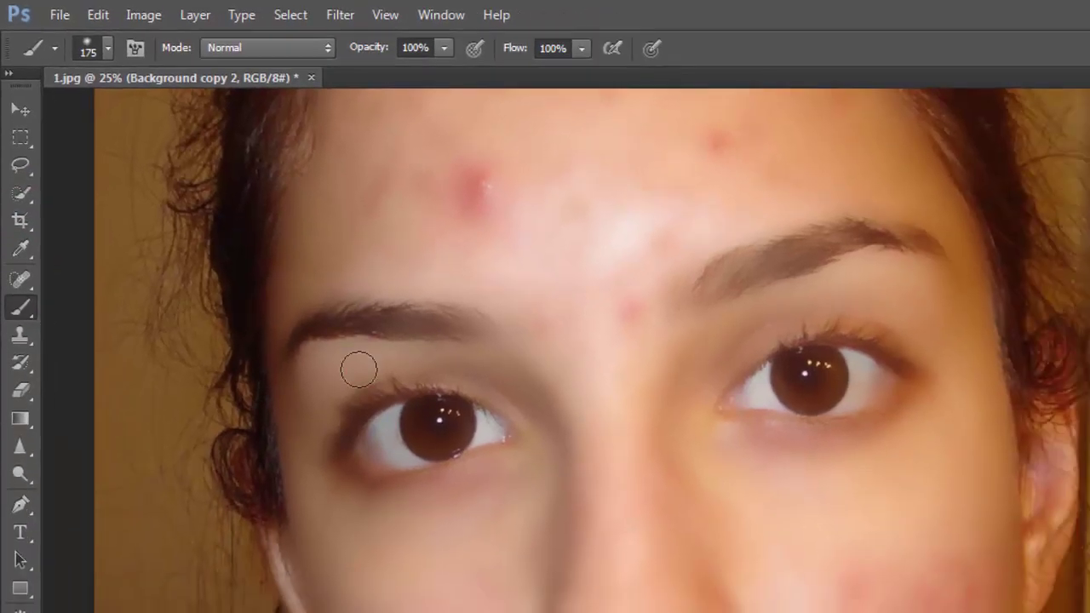
Examine the eye area up close and compare the face with and without the Surface Blur
ctrl+click(444, 430)
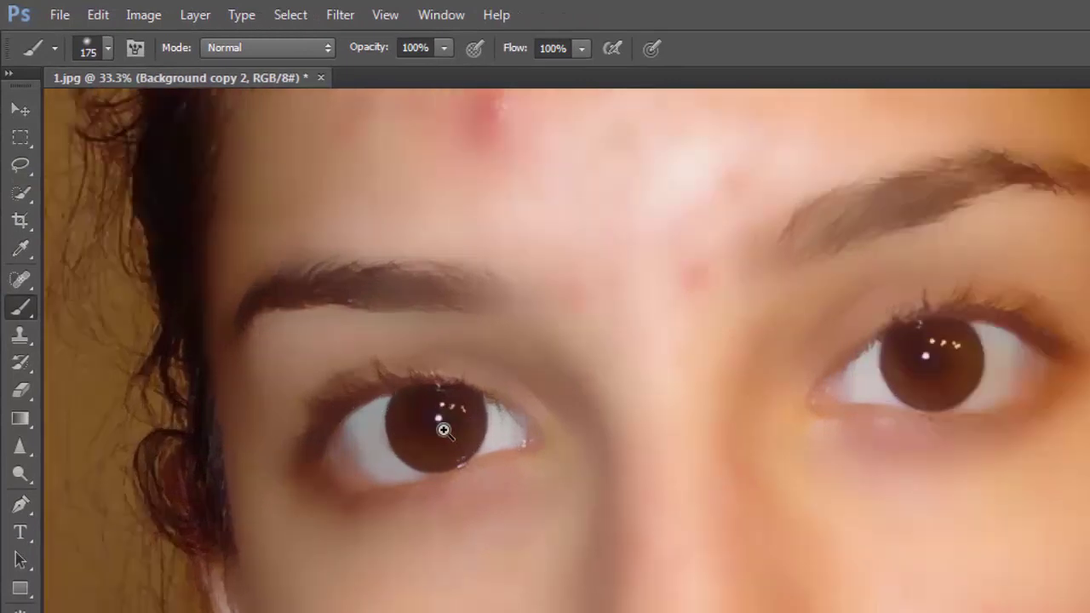
ctrl+click(442, 429)
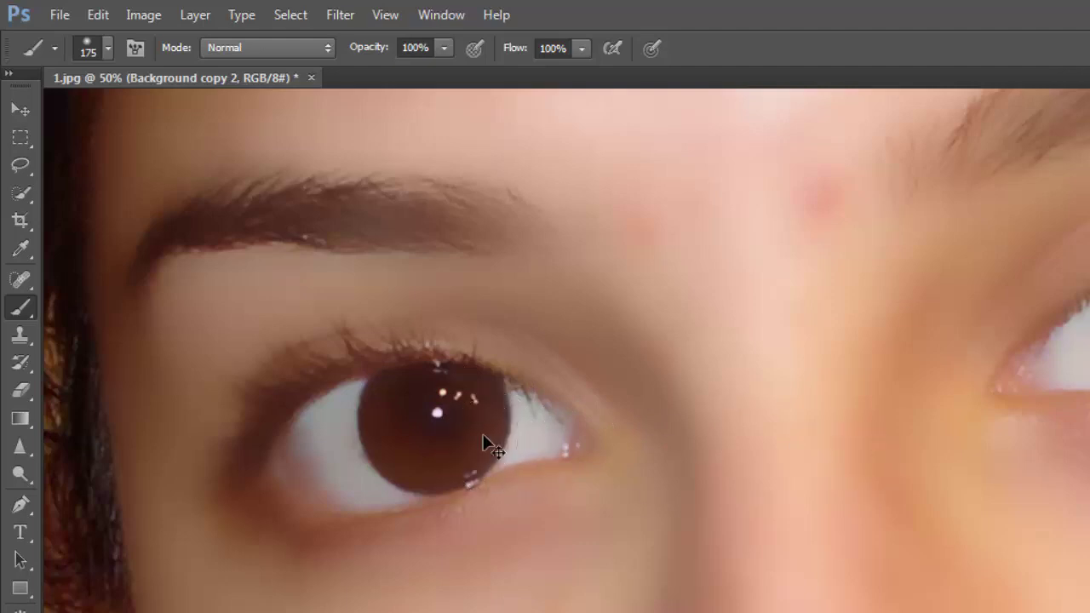
key(ctrl+minus)
key(ctrl+minus)
key(ctrl+minus)
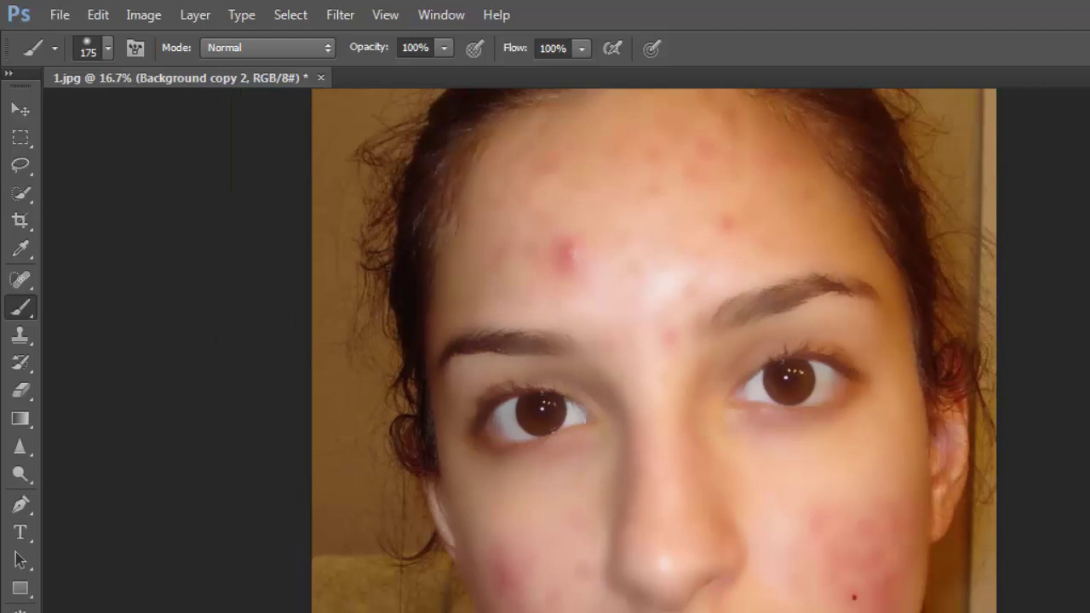
key(ctrl+z)
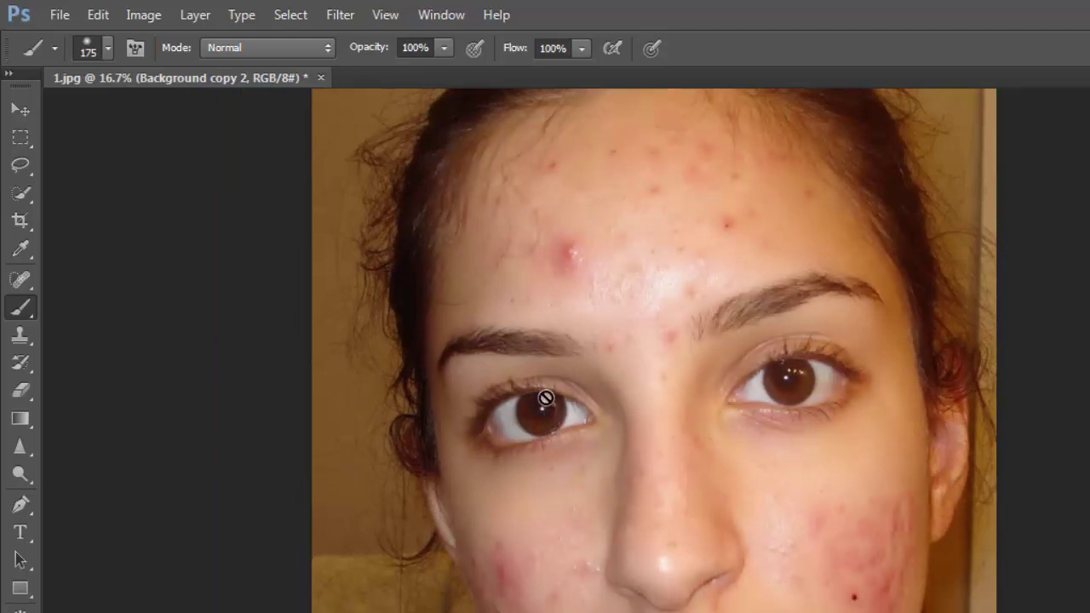
key(ctrl+z)
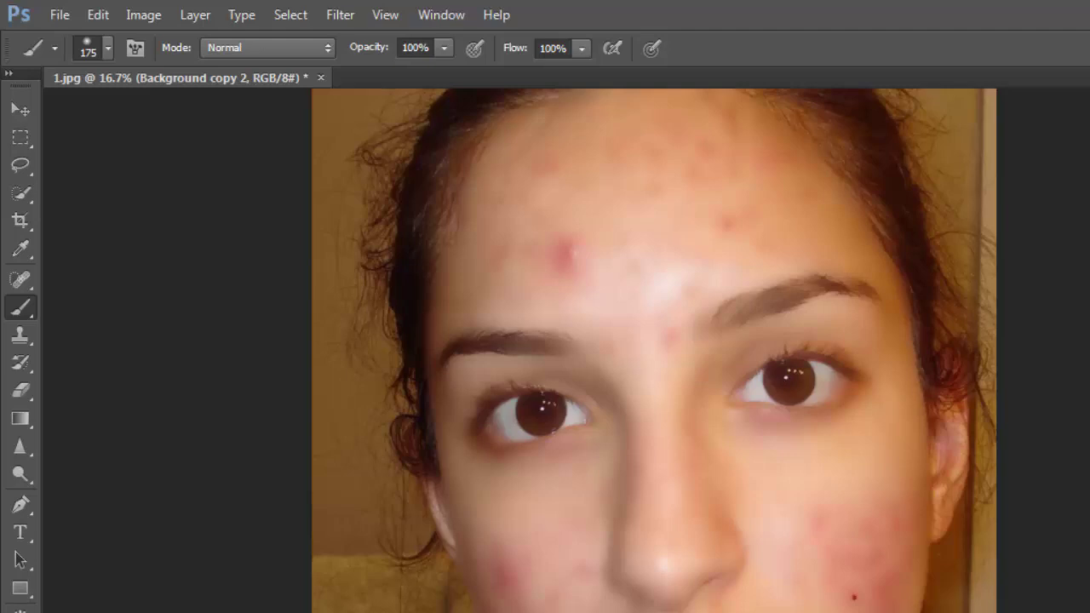
key(ctrl+z)
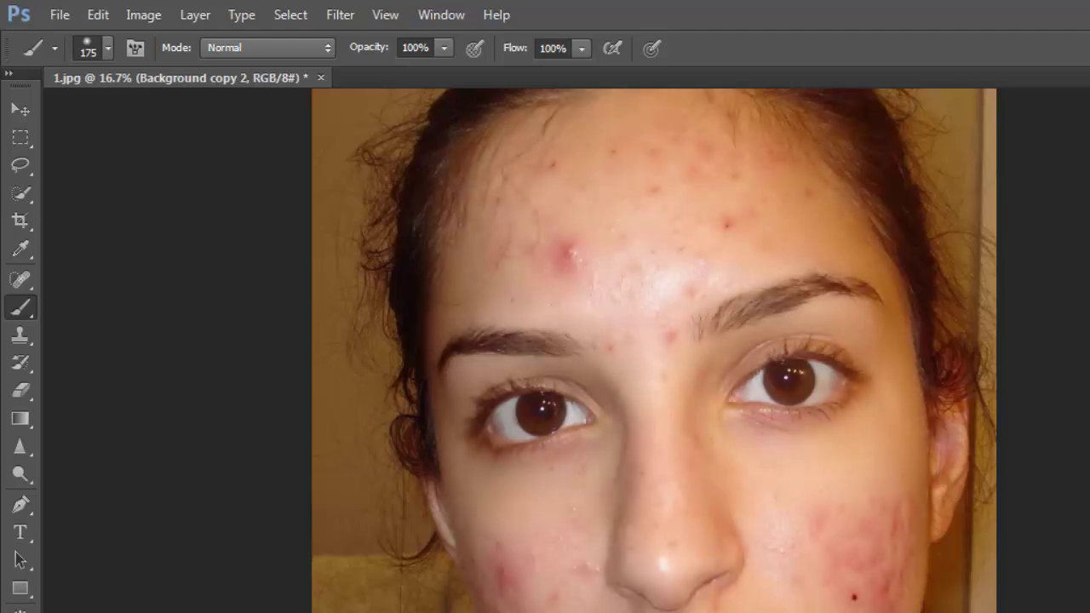
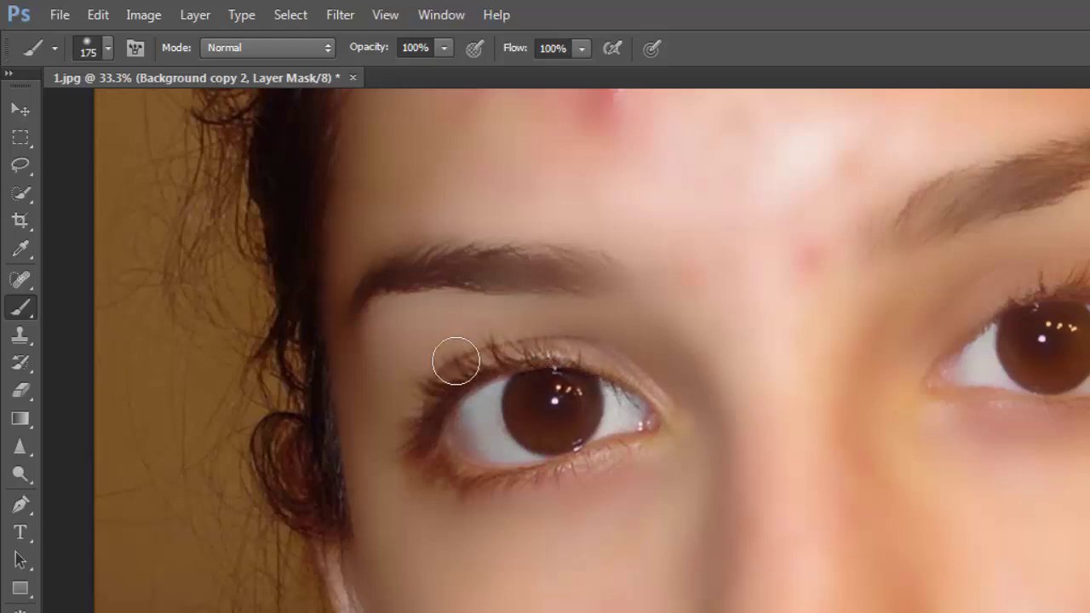
Paint black on the layer mask over both eyebrows, eyelids and lashes with the 175 px brush to restore their detail
mouse_move(585, 268)
mouse_down()
mouse_move(623, 276)
mouse_move(475, 260)
mouse_move(367, 295)
mouse_move(393, 269)
mouse_move(452, 257)
mouse_move(522, 256)
mouse_move(638, 285)
mouse_up()
drag(726, 349, 421, 406)
mouse_move(410, 369)
mouse_down()
mouse_move(438, 341)
mouse_move(513, 310)
mouse_move(606, 288)
mouse_move(700, 282)
mouse_move(742, 298)
mouse_move(433, 365)
mouse_move(596, 289)
mouse_move(672, 298)
mouse_up()
mouse_move(465, 495)
mouse_down()
mouse_move(564, 413)
mouse_move(658, 426)
mouse_move(740, 460)
mouse_move(683, 504)
mouse_move(621, 521)
mouse_move(528, 530)
mouse_move(469, 504)
mouse_up()
mouse_move(507, 448)
mouse_down()
mouse_move(549, 407)
mouse_move(509, 420)
mouse_move(532, 403)
mouse_move(589, 395)
mouse_move(706, 421)
mouse_up()
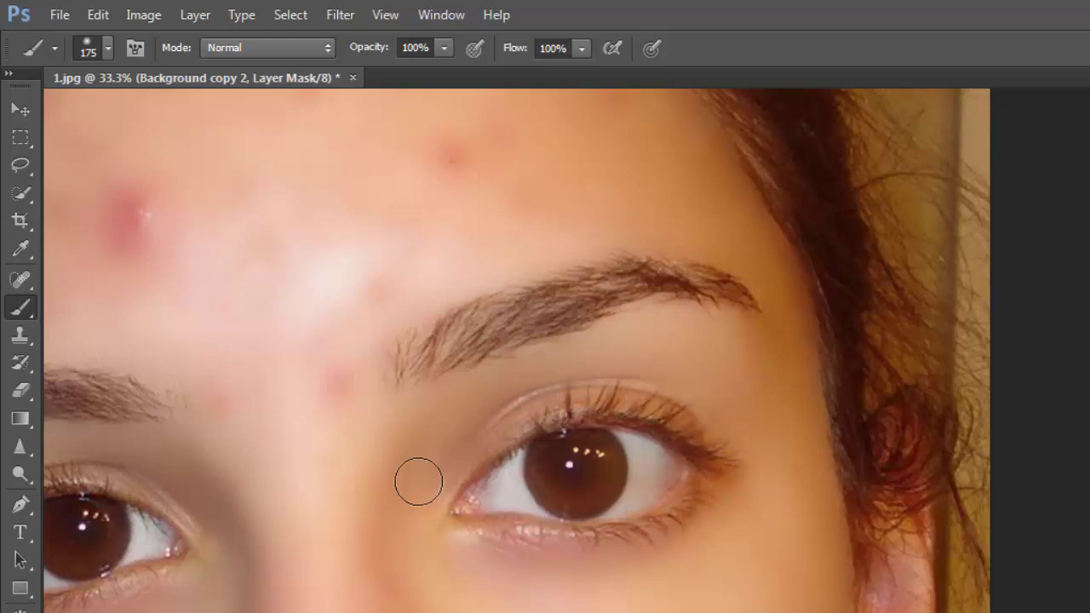
drag(312, 503, 604, 434)
mouse_move(481, 428)
mouse_down()
mouse_move(458, 432)
mouse_move(396, 401)
mouse_move(312, 389)
mouse_move(259, 420)
mouse_move(234, 460)
mouse_move(247, 495)
mouse_up()
Paint the layer mask over the irises and whites of both eyes to bring back their original sharpness
key(ctrl+minus)
key(ctrl+minus)
key(ctrl+minus)
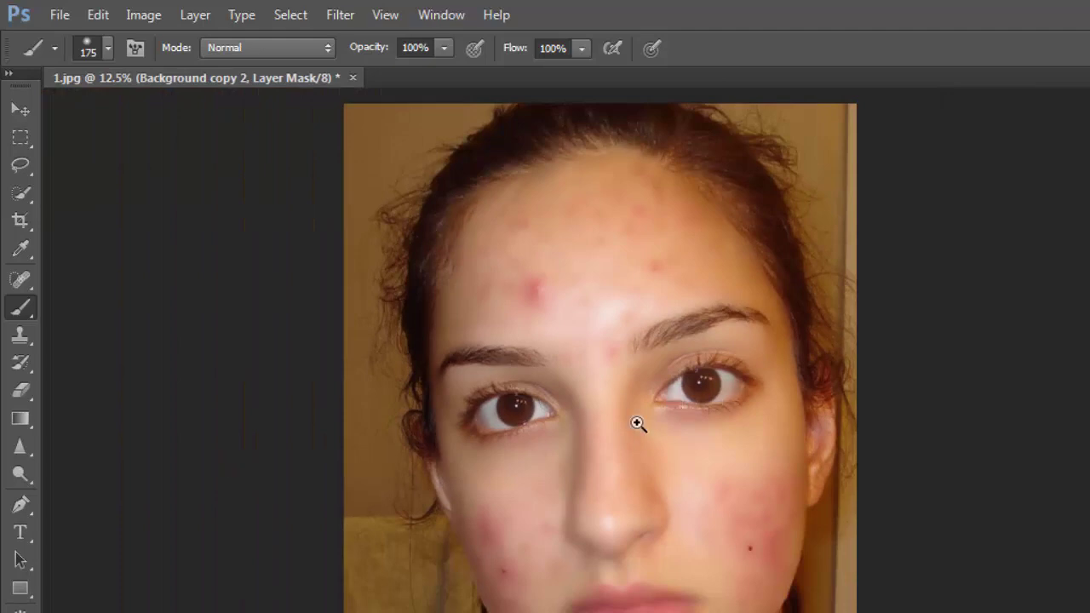
scroll(475, 426, up, 3)
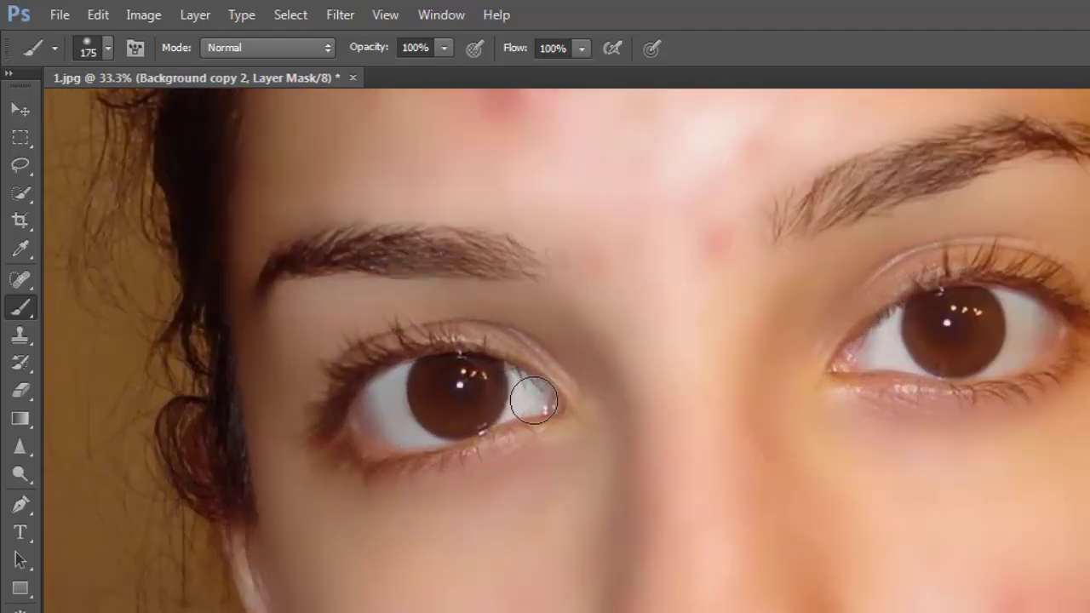
mouse_move(534, 400)
mouse_down()
mouse_move(438, 371)
mouse_move(395, 378)
mouse_move(367, 410)
mouse_move(374, 423)
mouse_move(436, 427)
mouse_move(529, 408)
mouse_up()
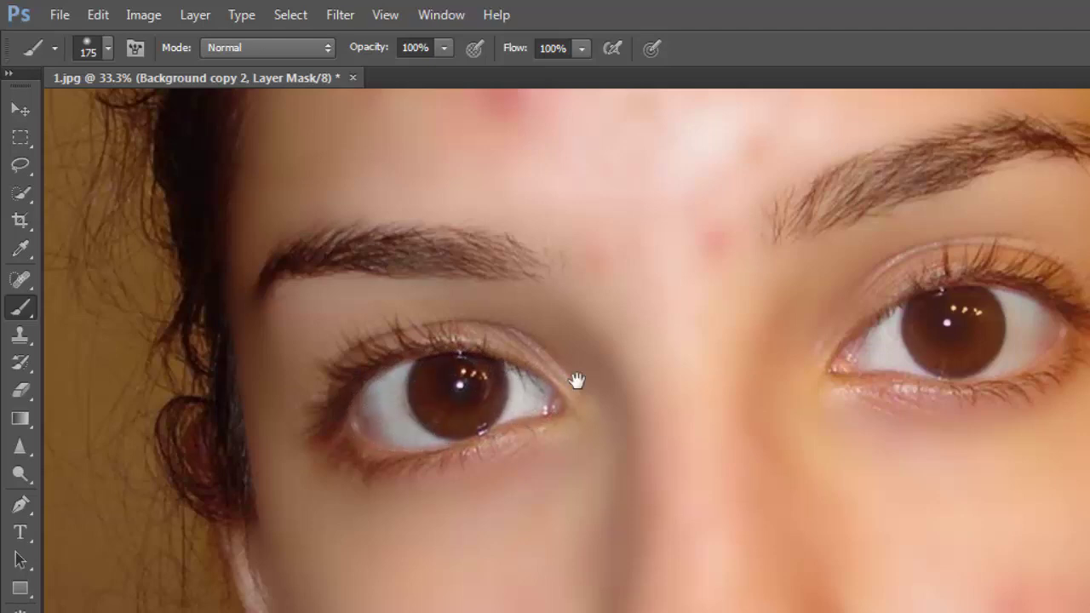
drag(576, 381, 396, 428)
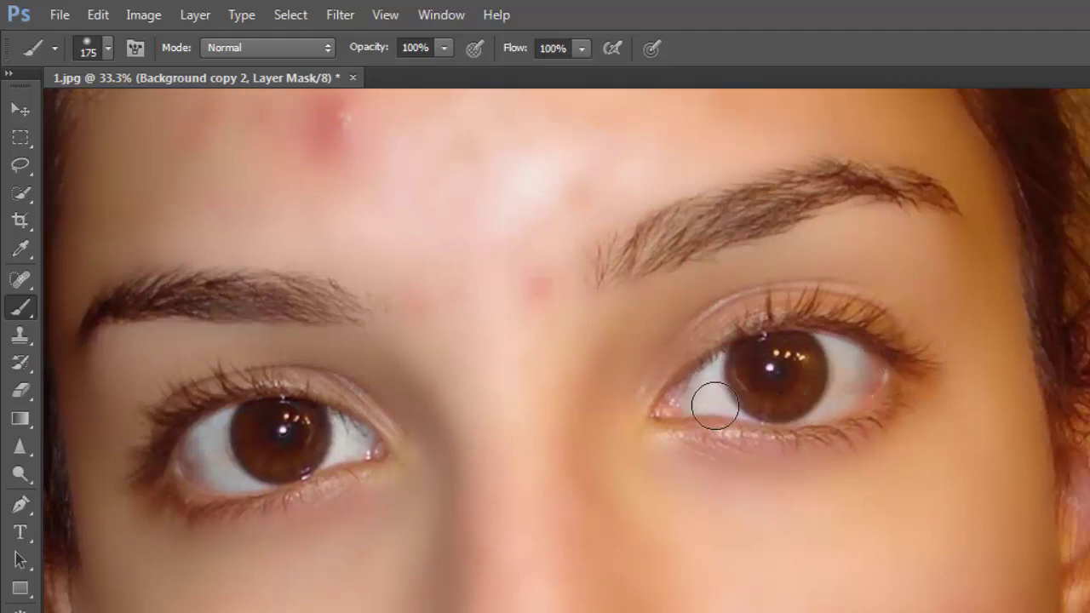
key(ctrl+minus)
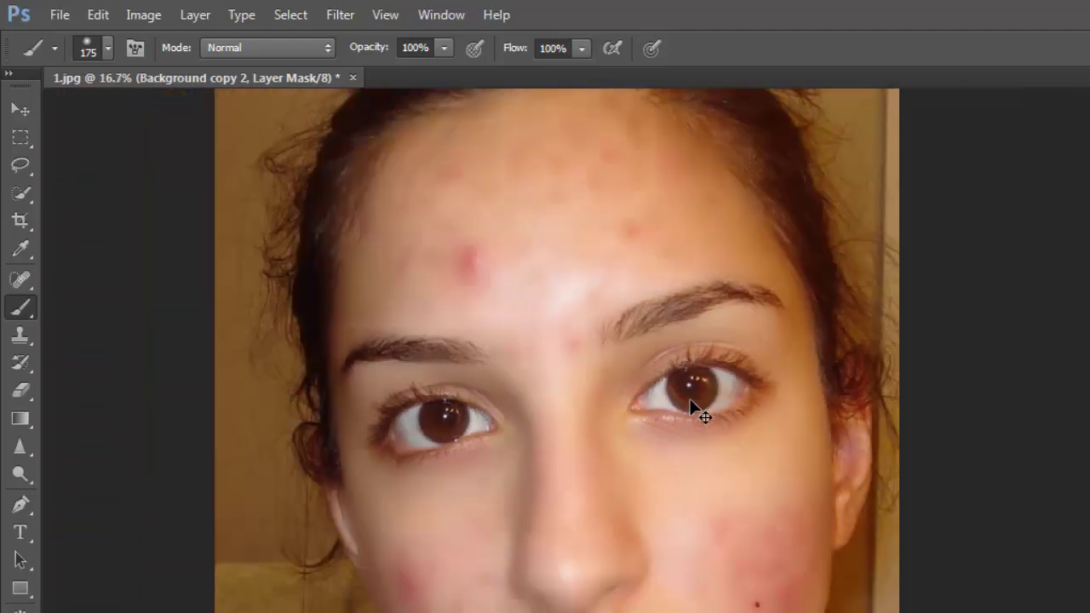
key(ctrl+minus)
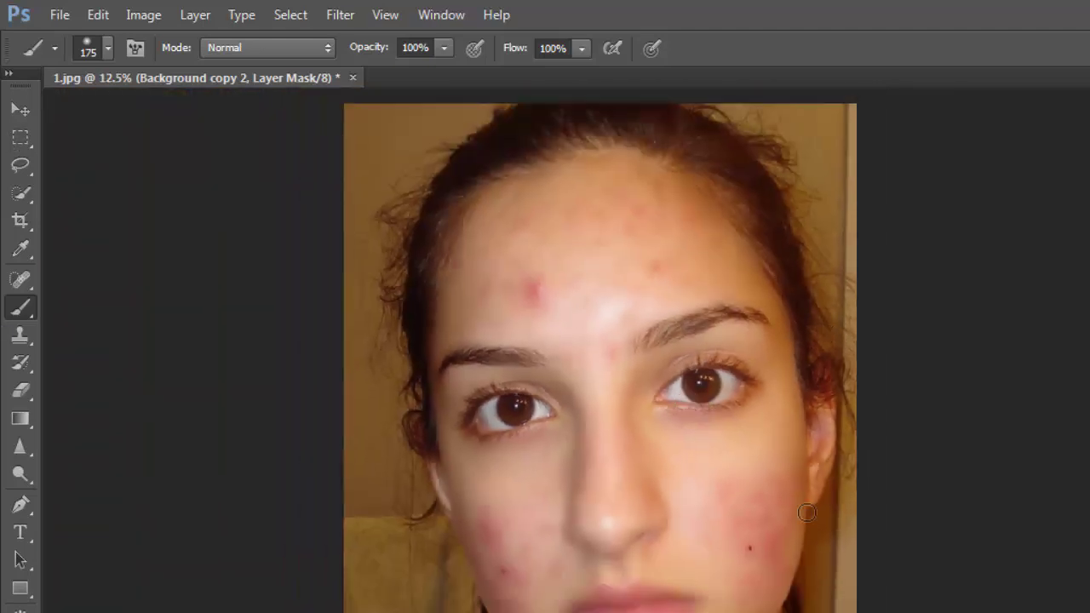
Paint the layer mask over the upper and lower lips to restore their original texture
ctrl+click(707, 532)
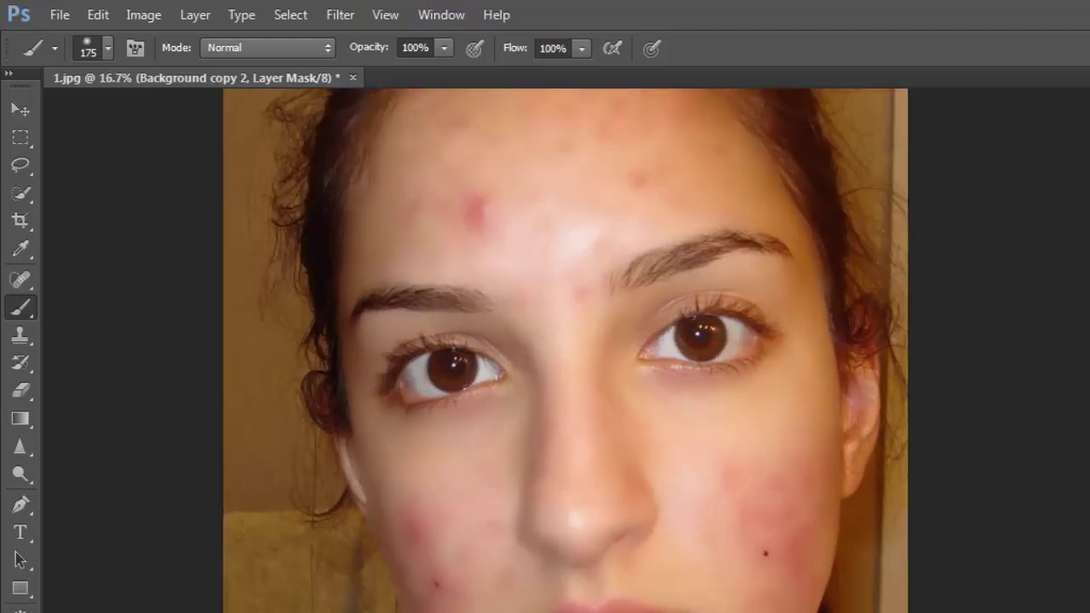
key(ctrl+plus)
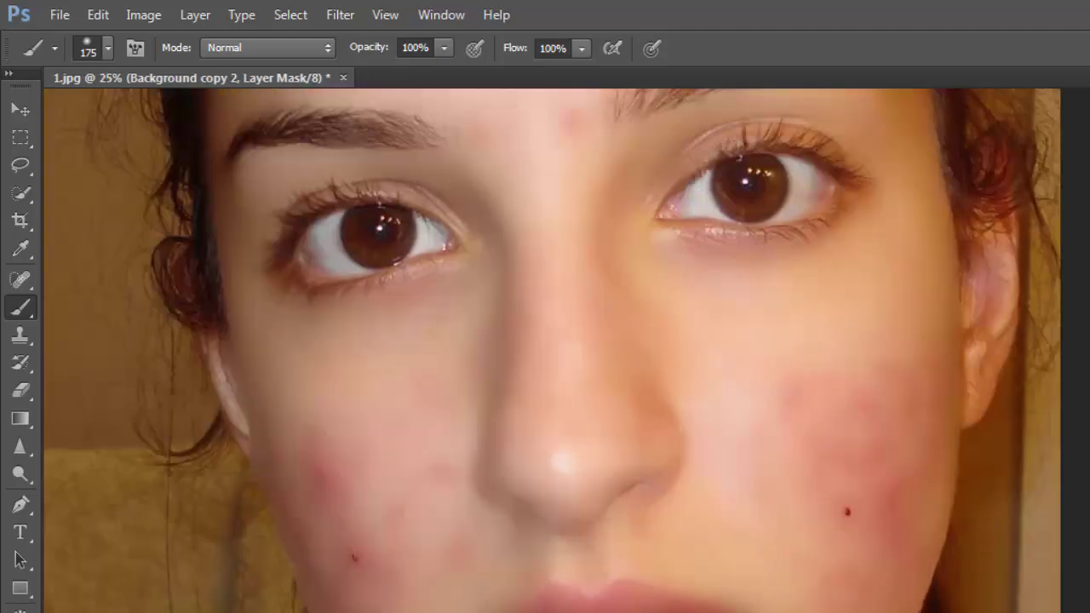
scroll(584, 555, down, 5)
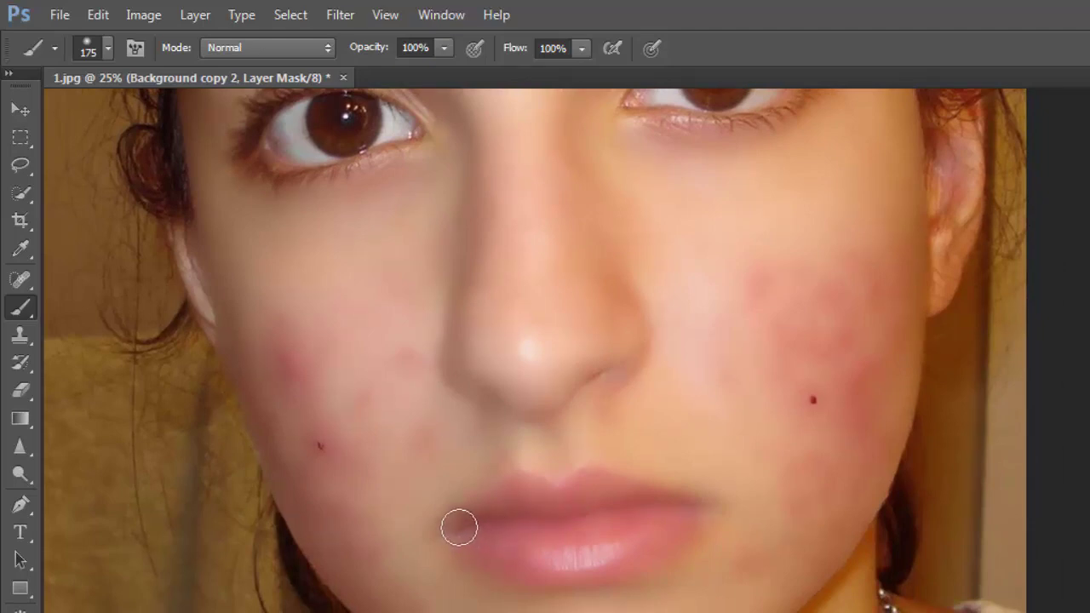
mouse_move(459, 528)
mouse_down()
mouse_move(484, 510)
mouse_move(552, 496)
mouse_move(517, 495)
mouse_up()
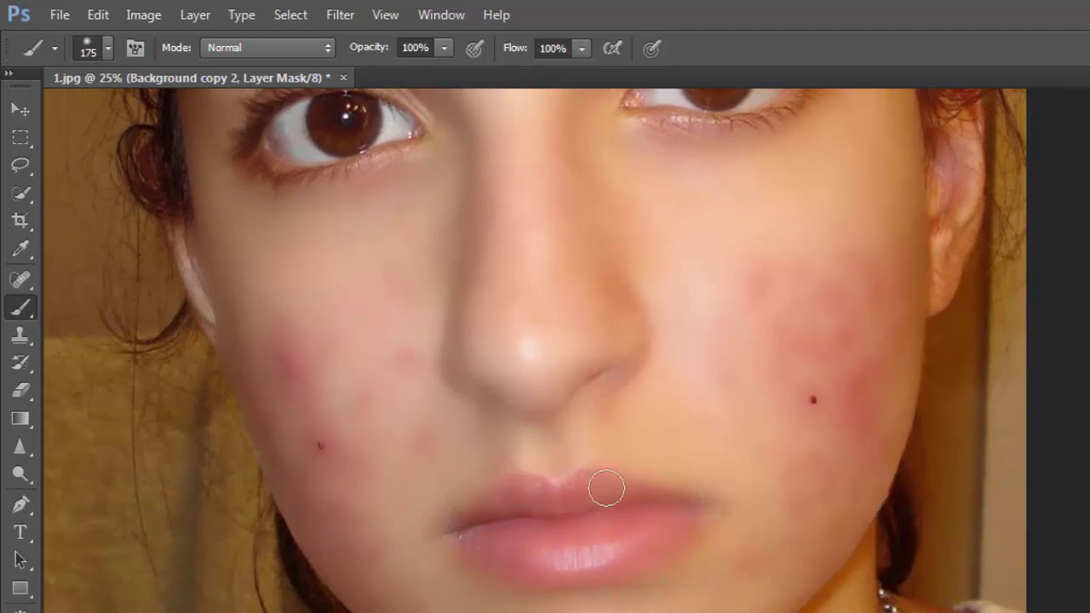
mouse_move(606, 488)
mouse_down()
mouse_move(704, 501)
mouse_move(467, 533)
mouse_move(602, 540)
mouse_move(692, 522)
mouse_up()
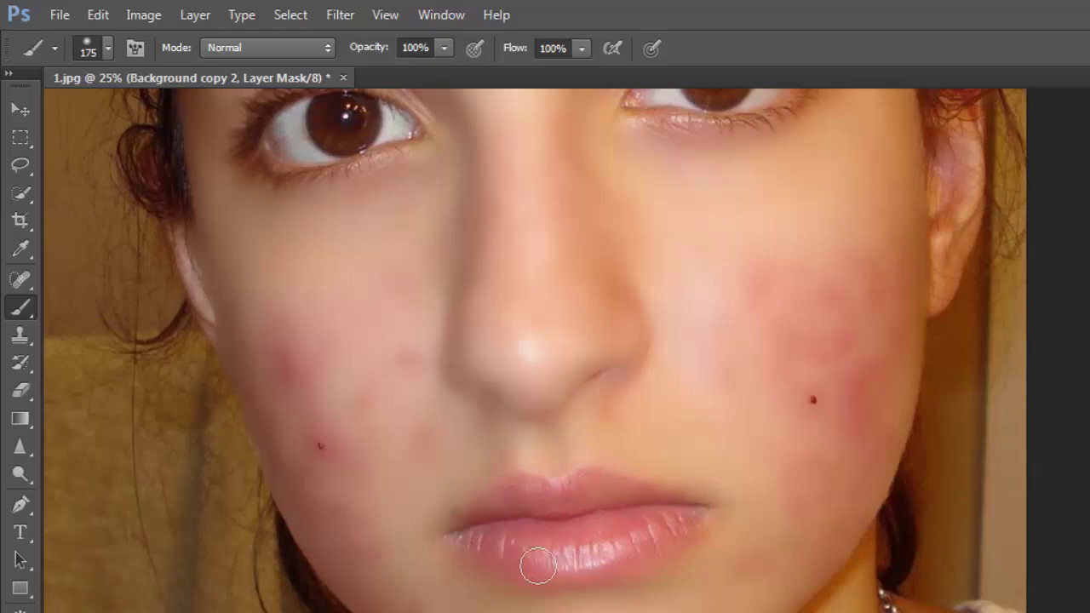
mouse_move(511, 562)
mouse_down()
mouse_move(602, 570)
mouse_move(663, 551)
mouse_up()
key(ctrl+minus)
key(ctrl+minus)
key(ctrl+minus)
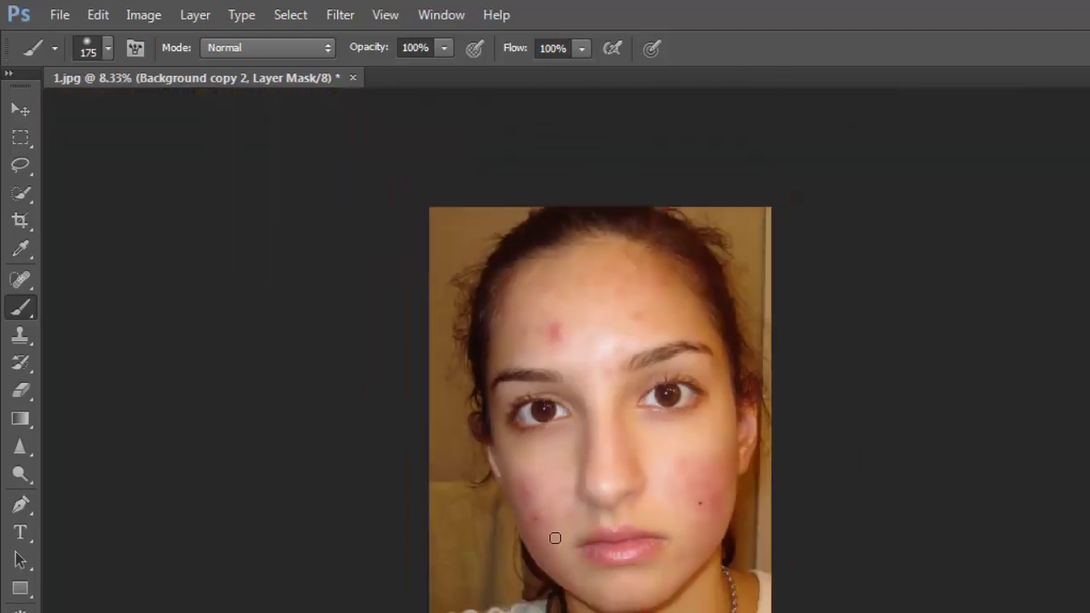
Switch to the Patch tool for removing the red spots on the cheeks
key(ctrl+plus)
key(ctrl+plus)
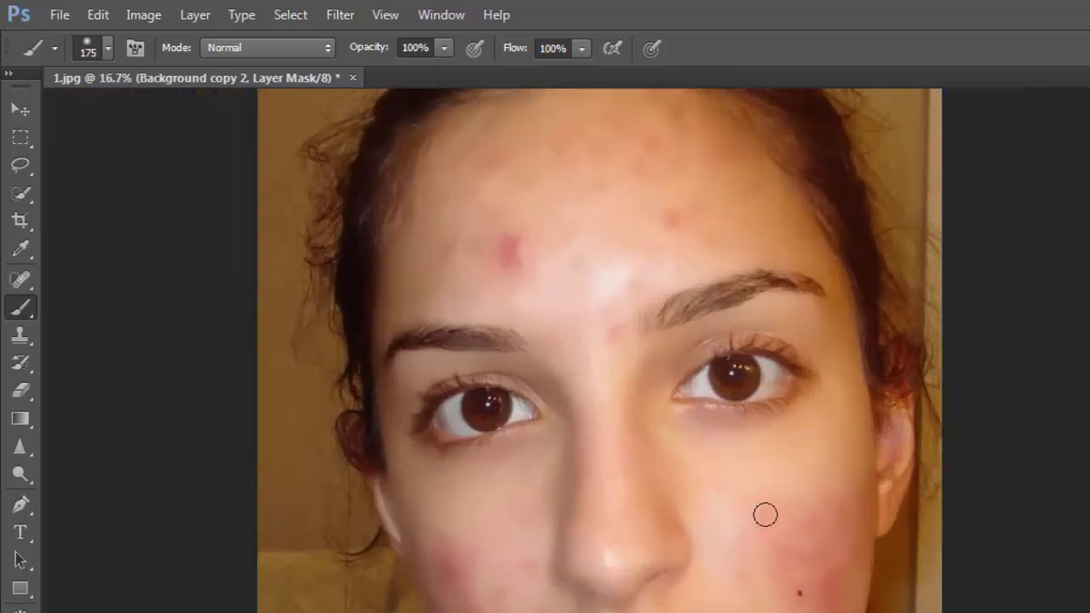
mouse_move(798, 565)
mouse_down()
mouse_move(755, 597)
mouse_move(678, 519)
mouse_move(662, 452)
mouse_up()
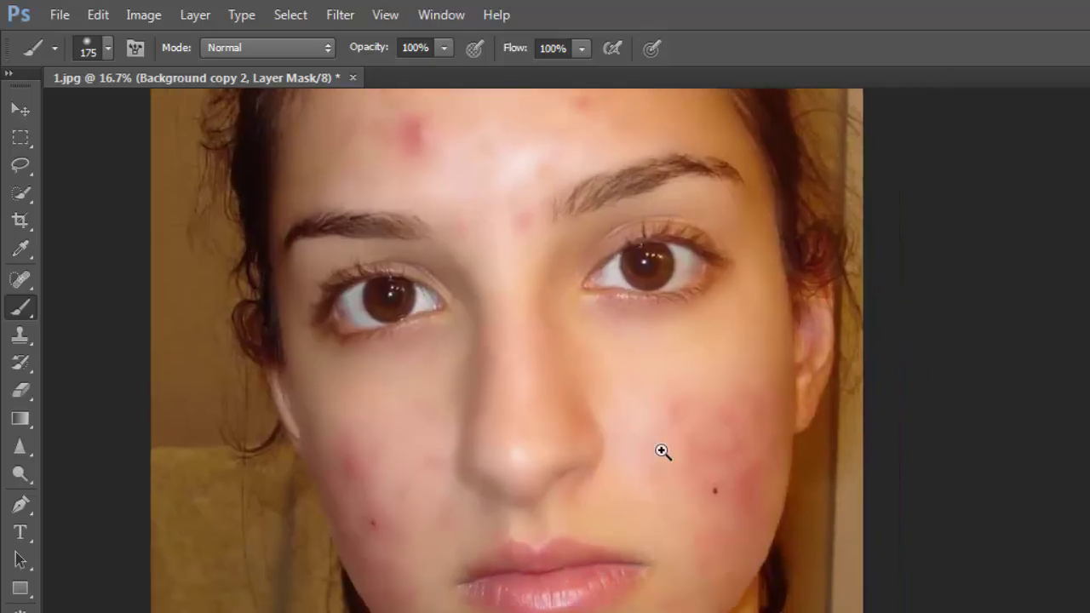
key(ctrl+plus)
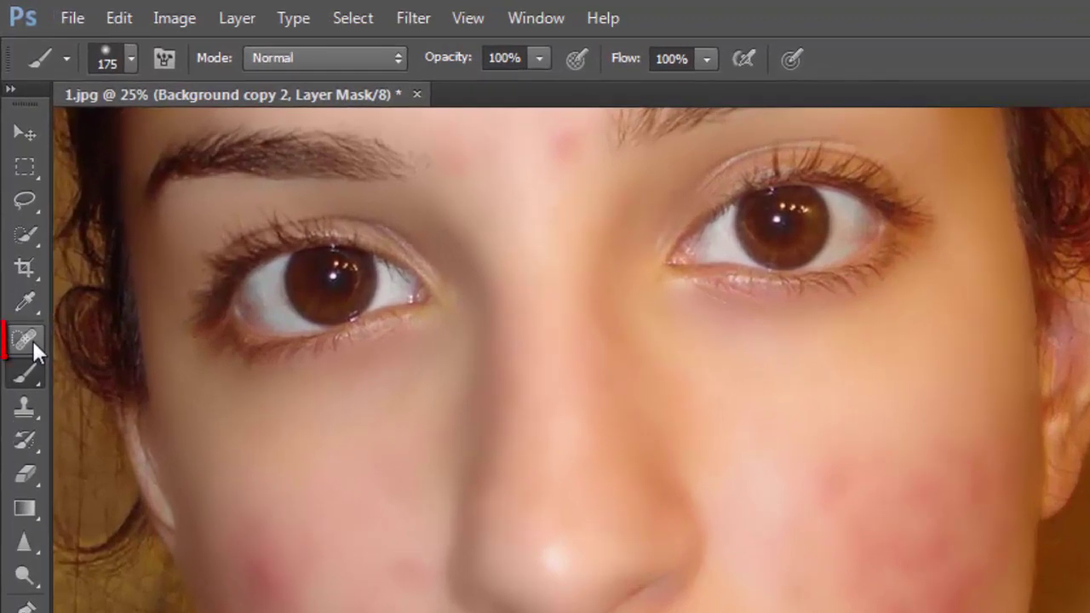
click(34, 342)
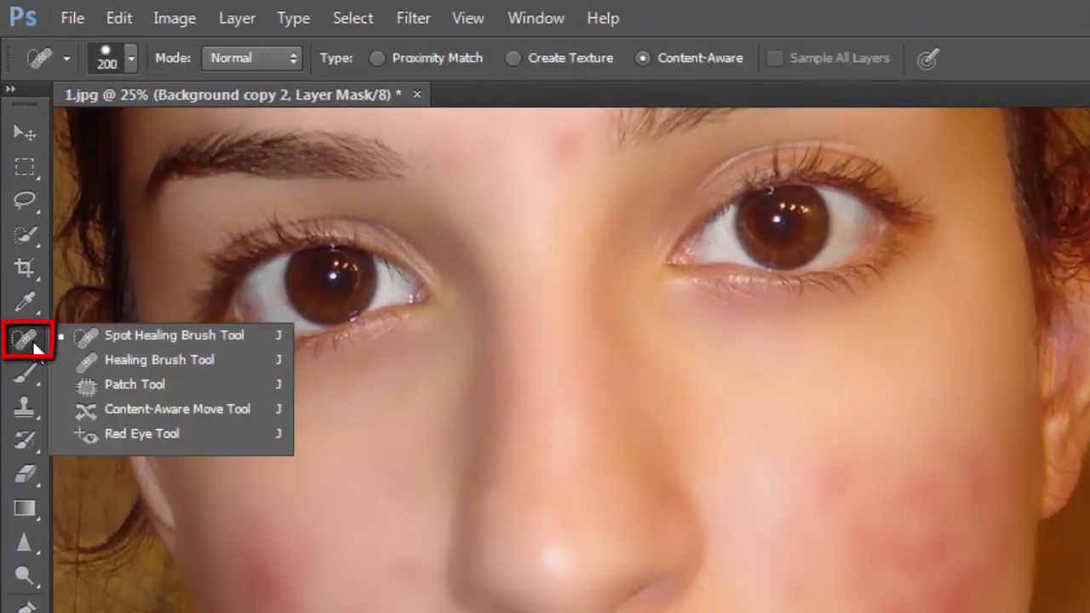
click(144, 385)
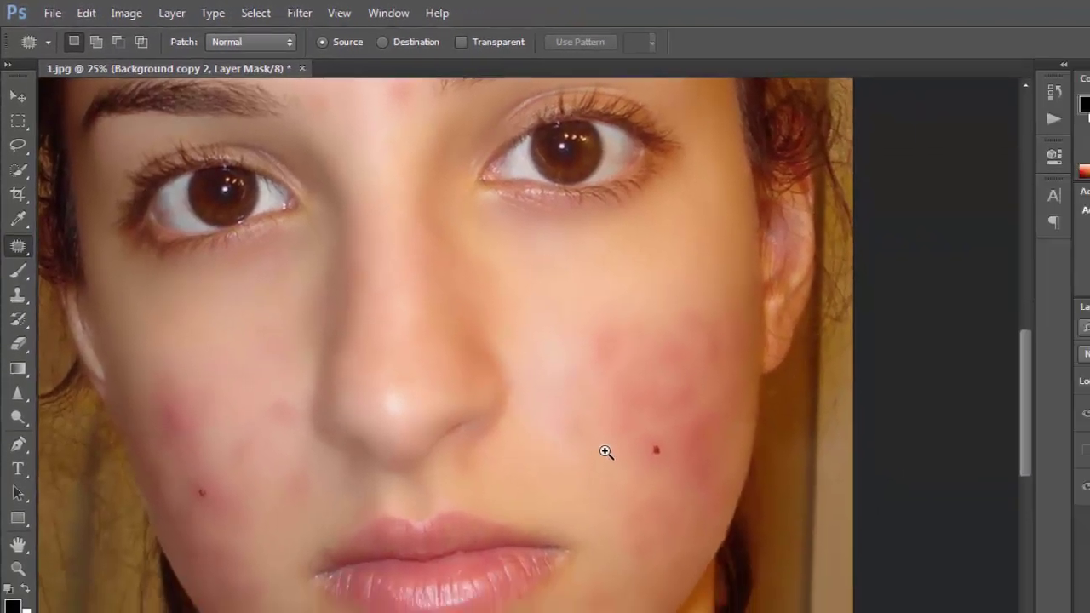
Try to patch the red spot on the photo's right cheek with the layer mask active, and clear the selection
key(ctrl+plus)
ctrl+click(588, 383)
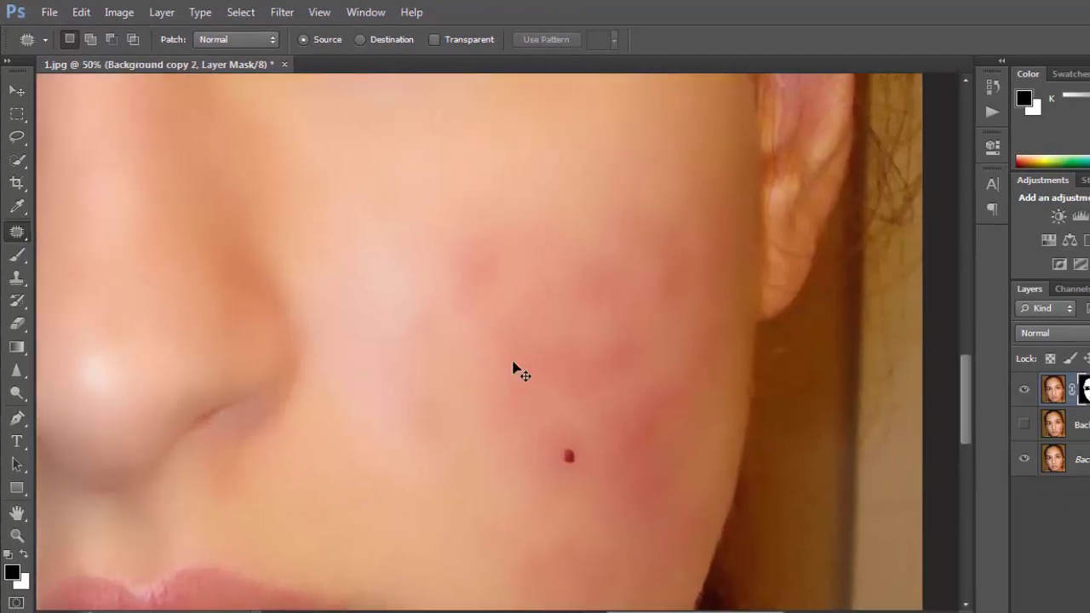
ctrl+alt+click(516, 372)
ctrl+alt+click(515, 372)
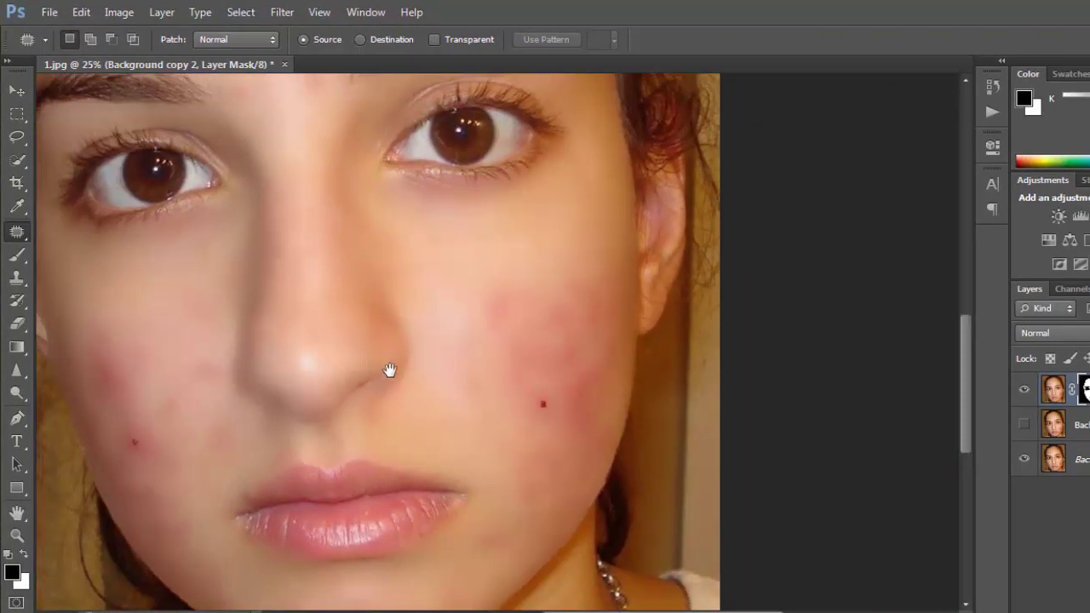
drag(390, 372, 377, 283)
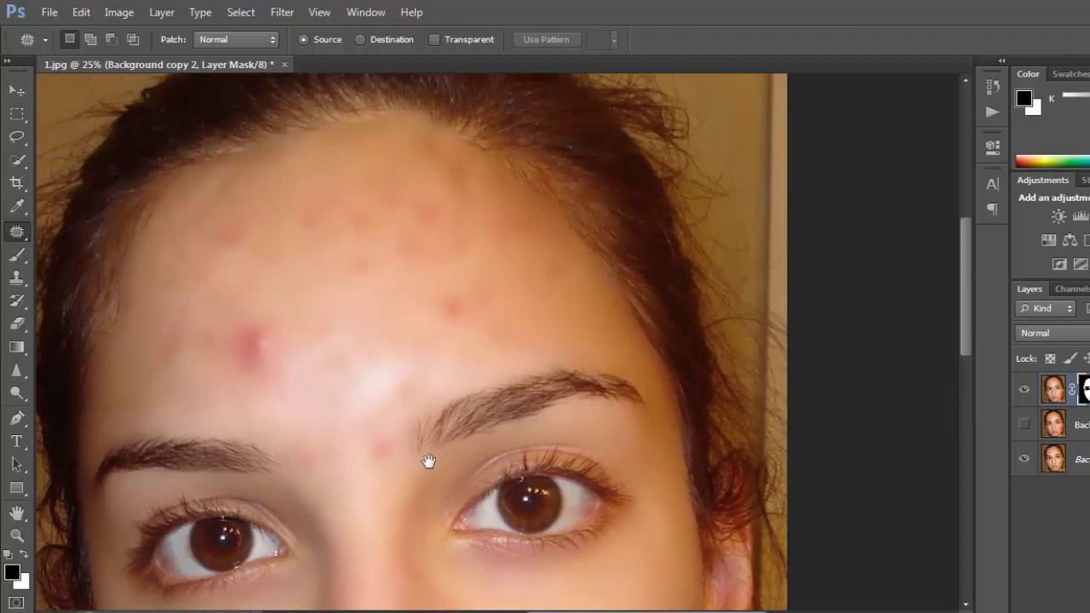
drag(428, 460, 411, 267)
drag(443, 503, 438, 338)
ctrl+click(503, 333)
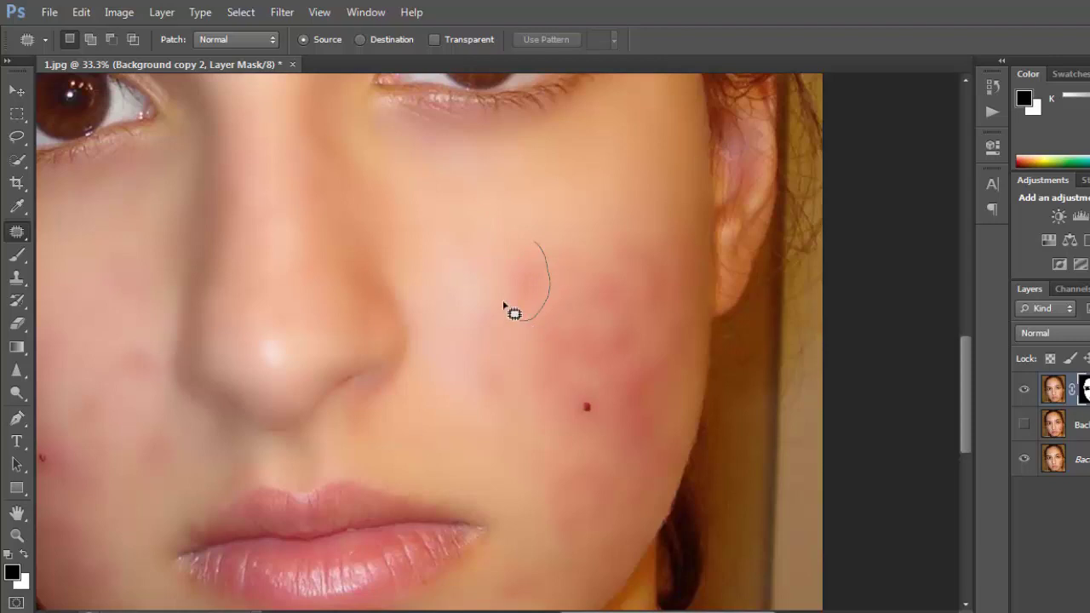
drag(535, 283, 463, 264)
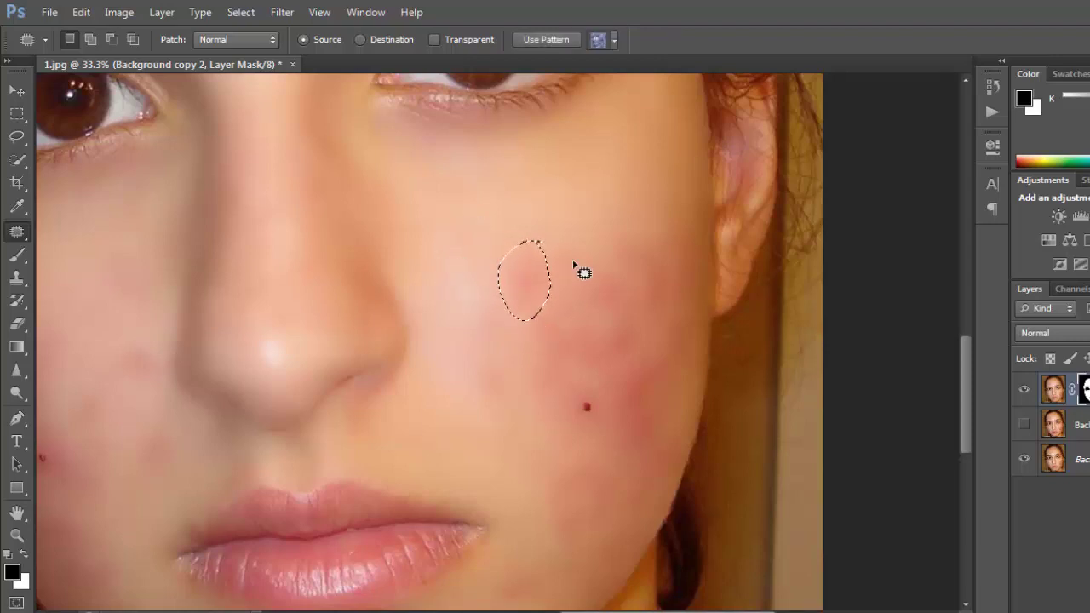
key(ctrl+d)
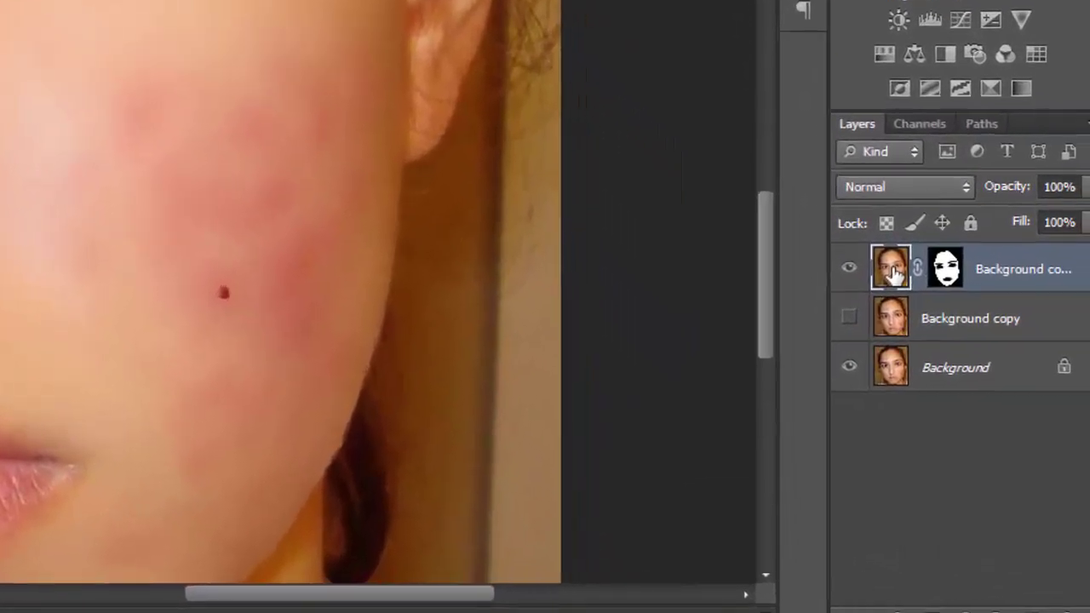
Target the top layer's image instead of its mask and patch the red spot nearest the nose on the photo's right cheek, clearing the selection
click(1003, 387)
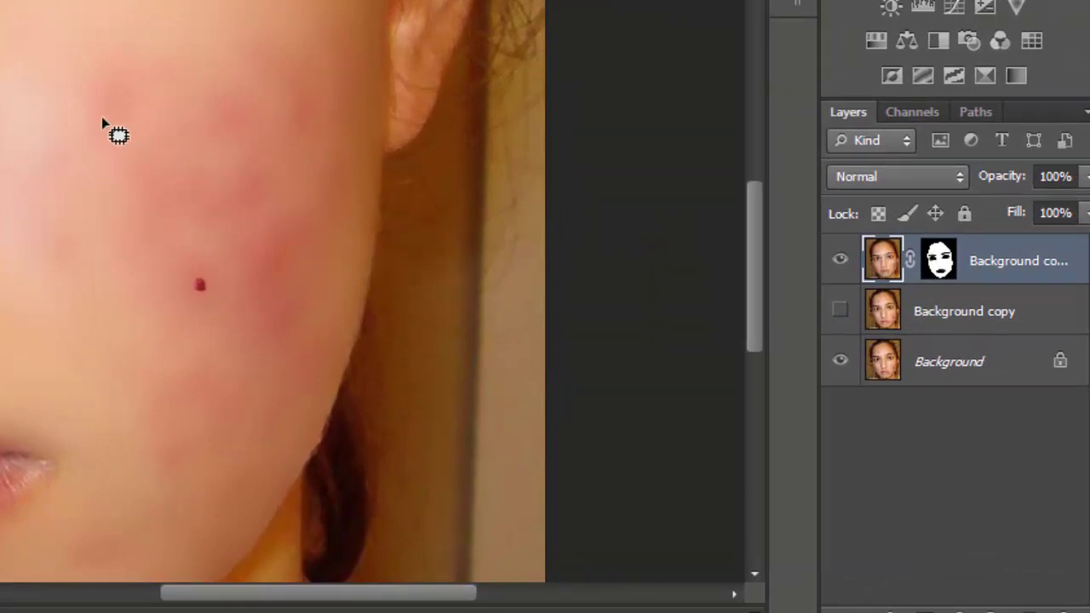
mouse_move(153, 82)
mouse_down()
mouse_move(85, 148)
mouse_move(73, 88)
mouse_move(104, 57)
mouse_move(144, 60)
mouse_up()
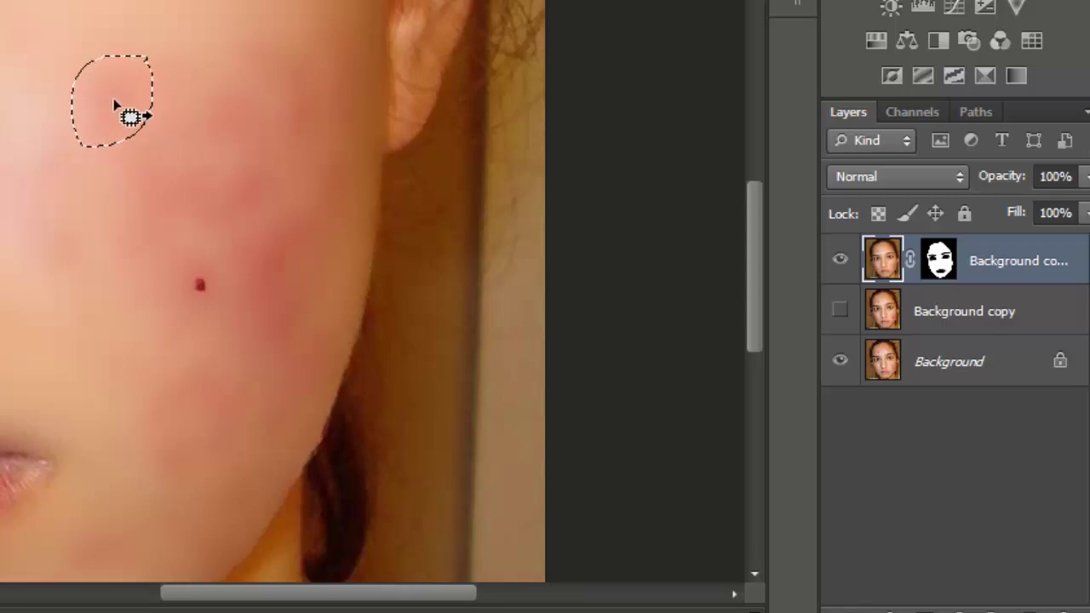
drag(113, 111, 30, 53)
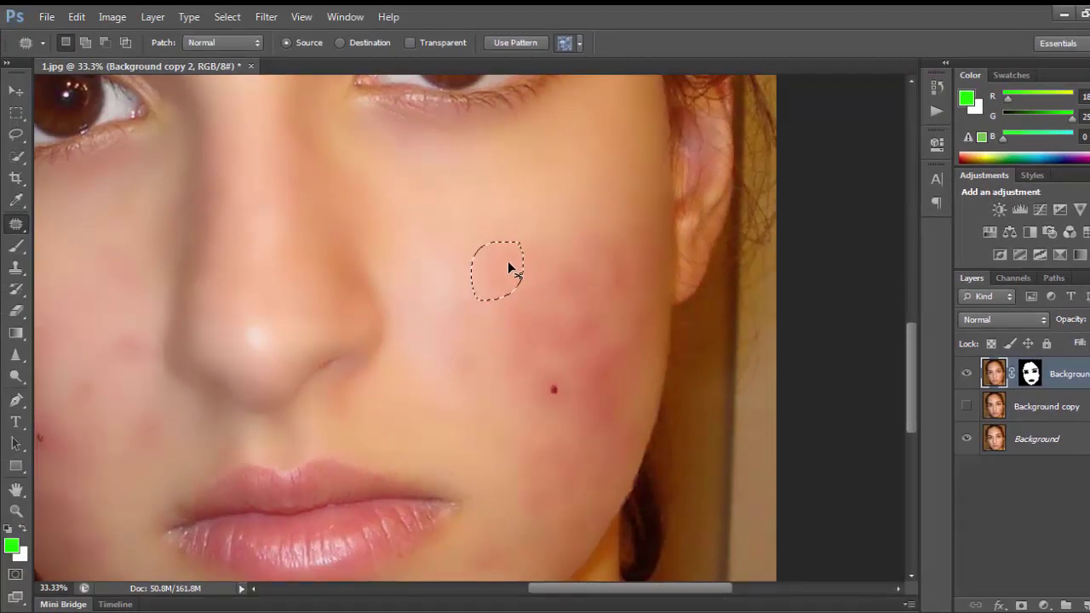
key(ctrl+d)
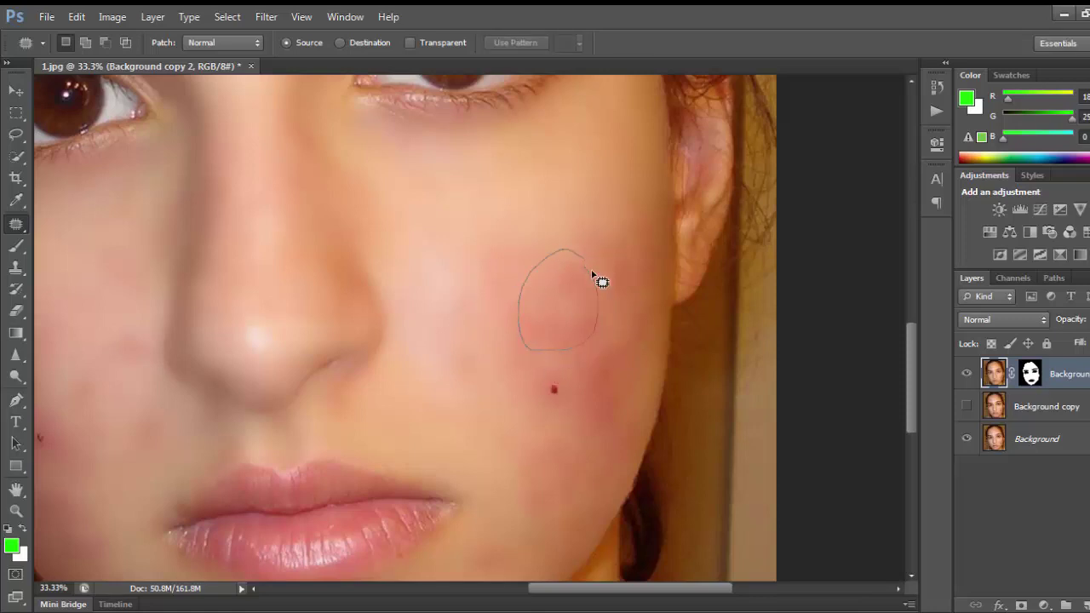
Patch the larger red area above the dark spot on the photo's right cheek with lighter skin nearer the nose, and deselect
drag(601, 282, 595, 270)
mouse_move(541, 300)
mouse_down()
mouse_move(457, 246)
mouse_move(474, 228)
mouse_up()
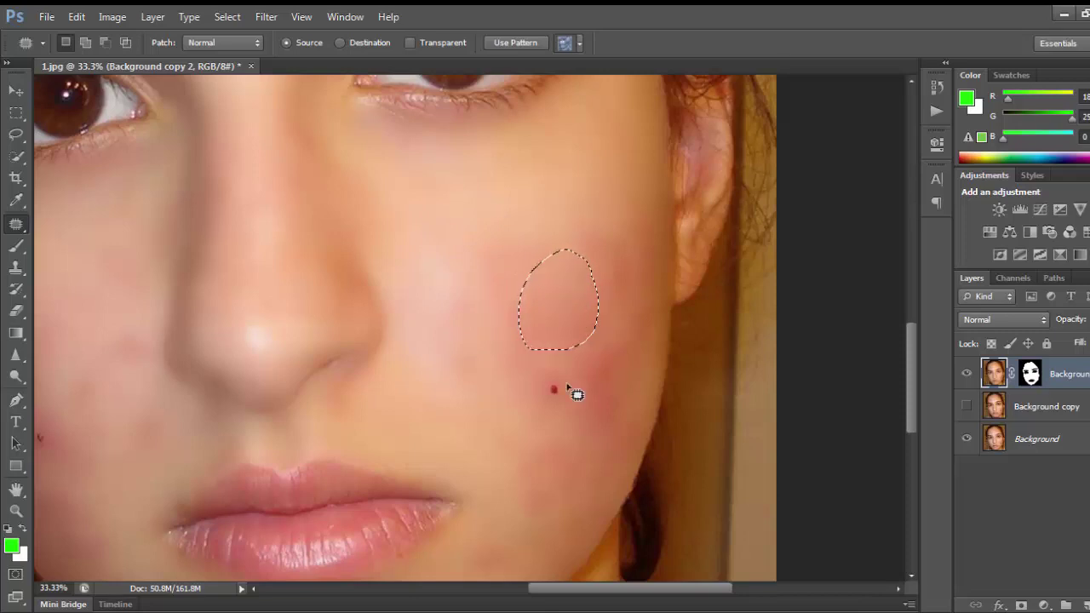
key(ctrl+d)
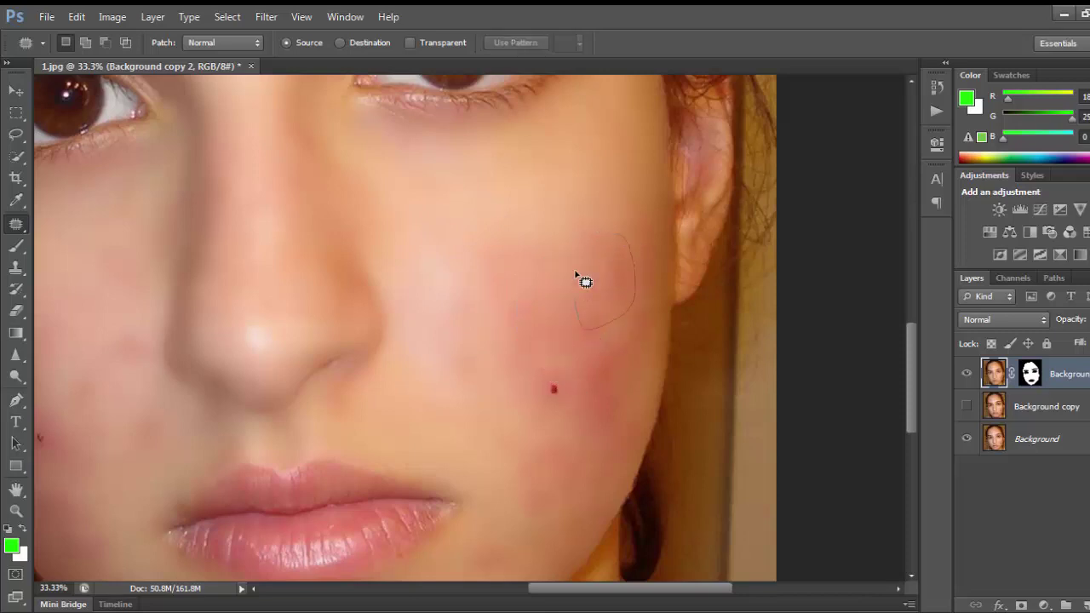
Patch the redness at the outer edge and across the middle of the photo's right cheek with lighter skin from below the eye
drag(607, 229, 609, 228)
mouse_move(628, 287)
mouse_down()
mouse_move(566, 275)
mouse_move(503, 218)
mouse_up()
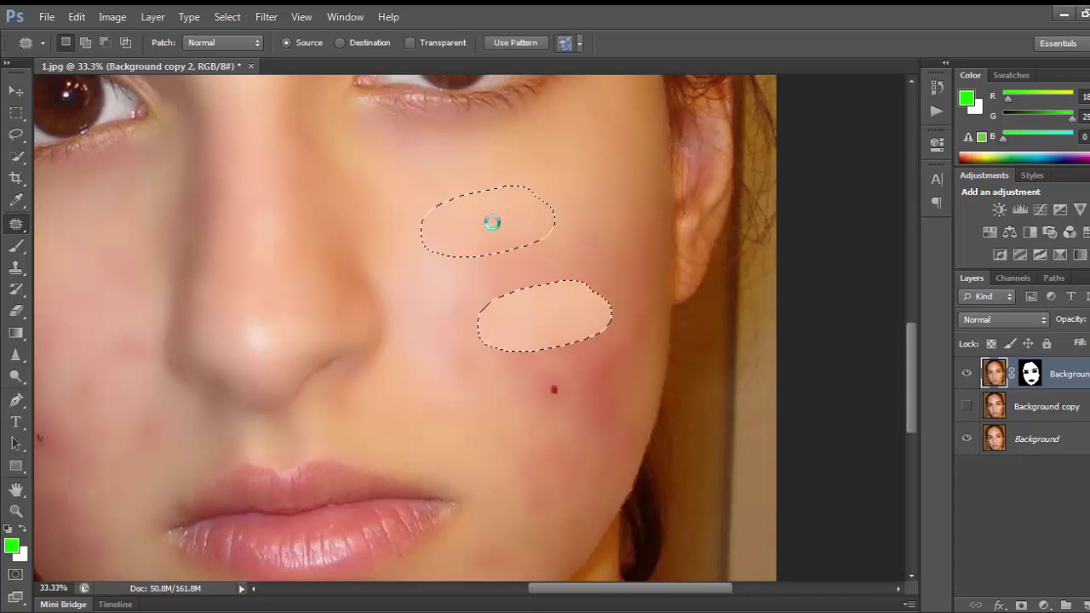
drag(492, 222, 494, 224)
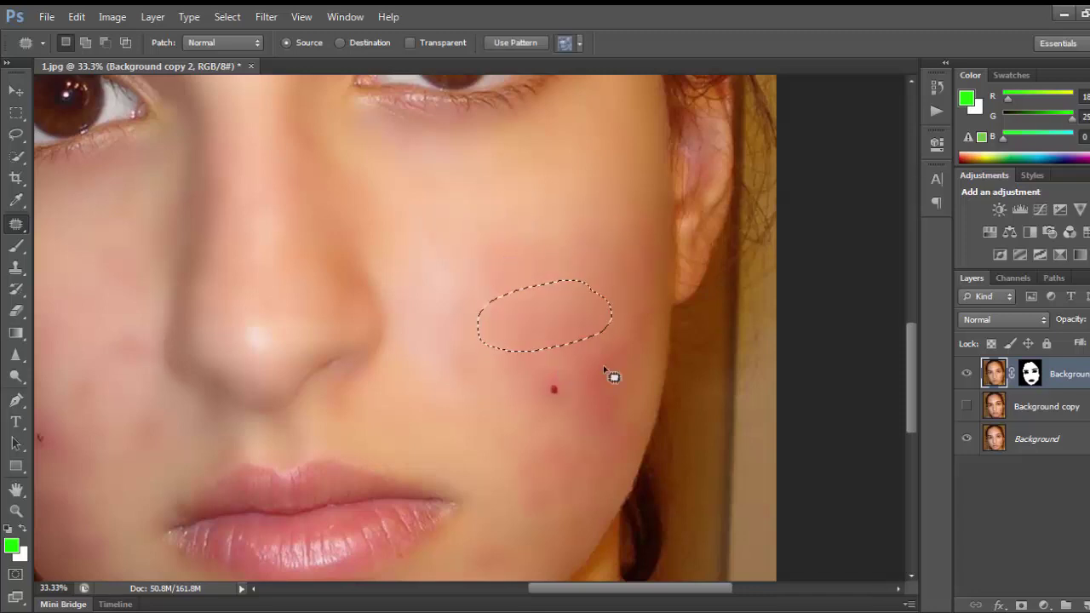
key(ctrl+d)
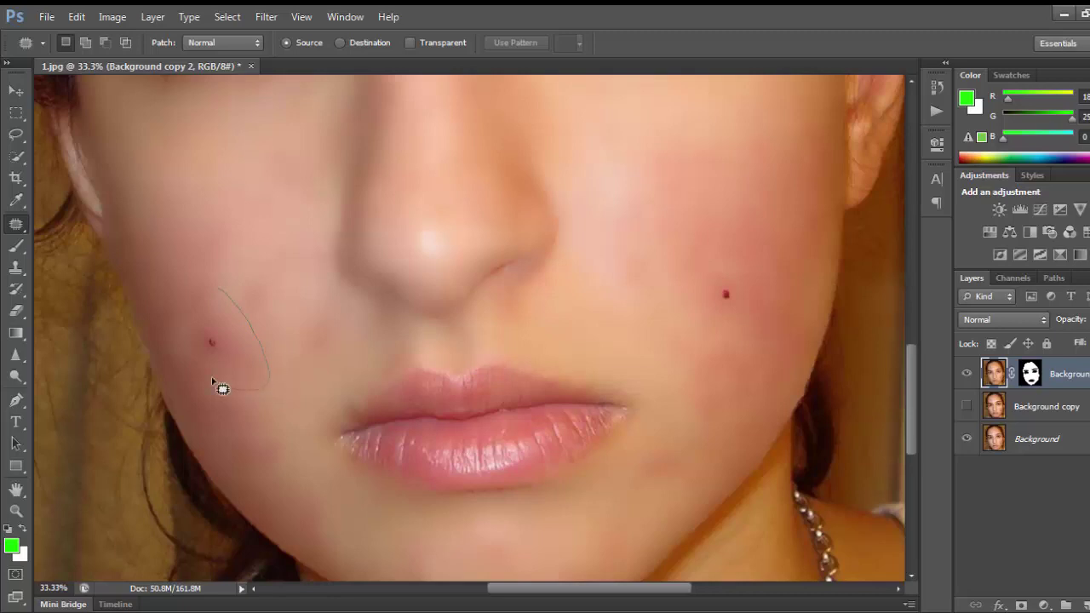
Patch out the small dark spot on each cheek with clean neighbouring skin, clearing the selection after each one
drag(244, 360, 250, 250)
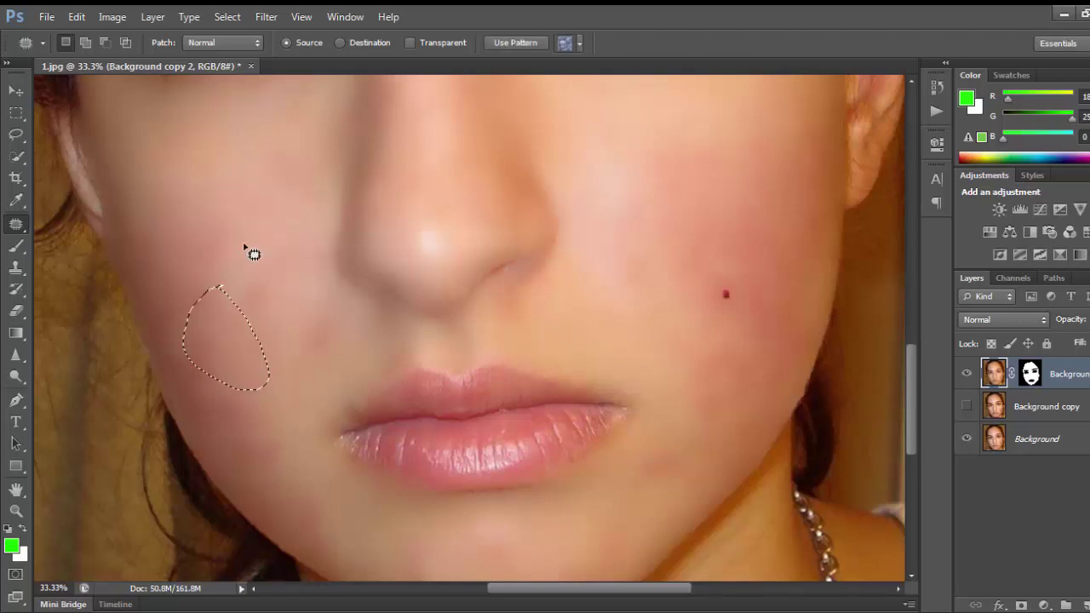
key(ctrl+d)
scroll(376, 388, up, 2)
scroll(435, 372, right, 5)
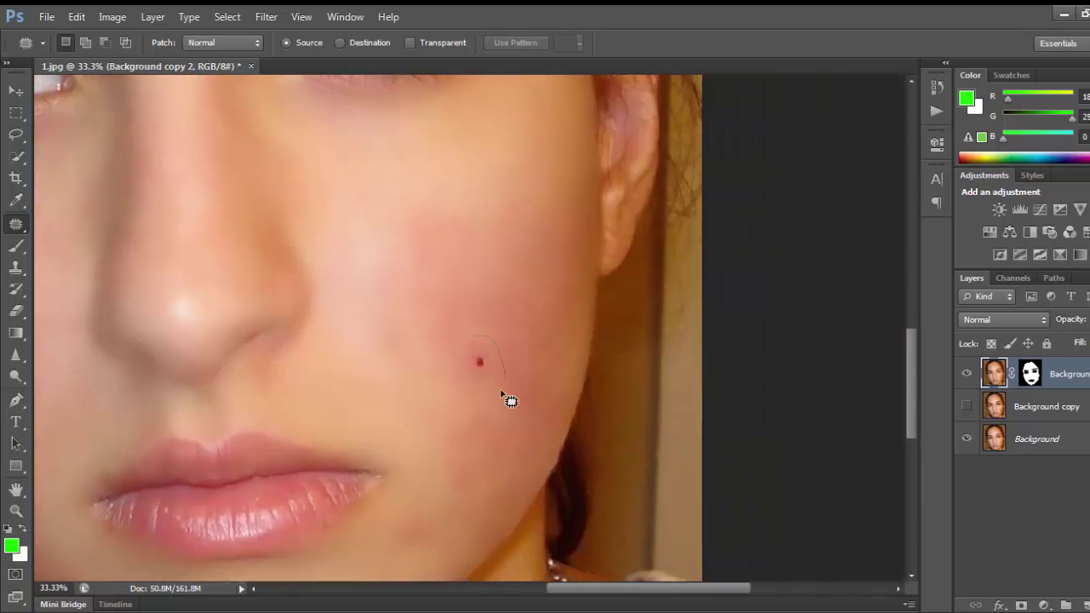
mouse_move(492, 351)
mouse_down()
mouse_move(409, 349)
mouse_move(415, 362)
mouse_up()
key(ctrl+d)
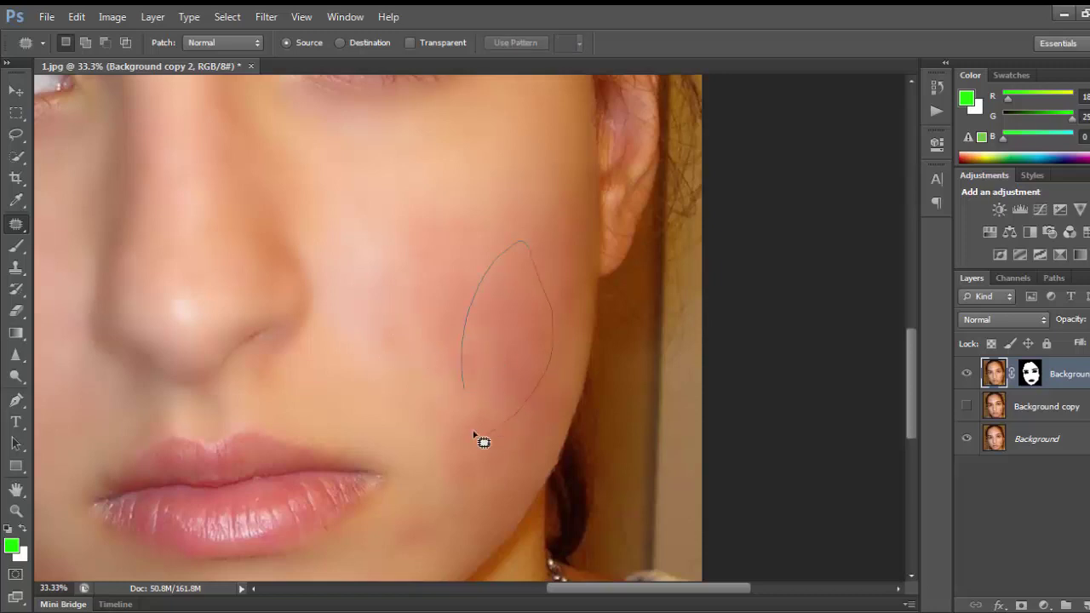
Patch the tall red area on the outer part of the photo's right cheek with skin beside the nose, and deselect
mouse_move(503, 351)
mouse_down()
mouse_move(463, 316)
mouse_move(387, 279)
mouse_up()
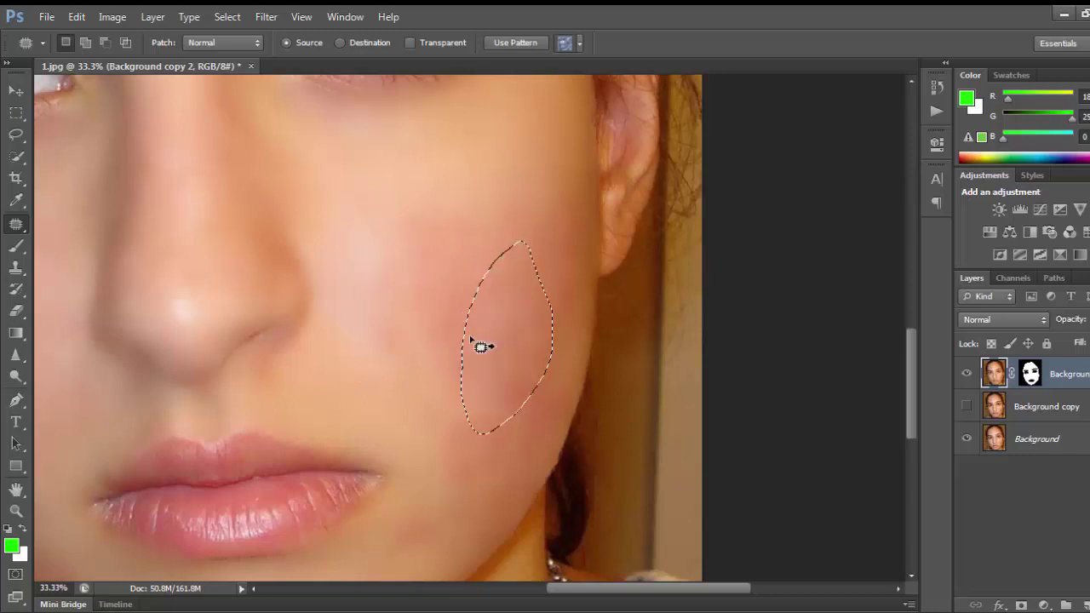
key(ctrl+d)
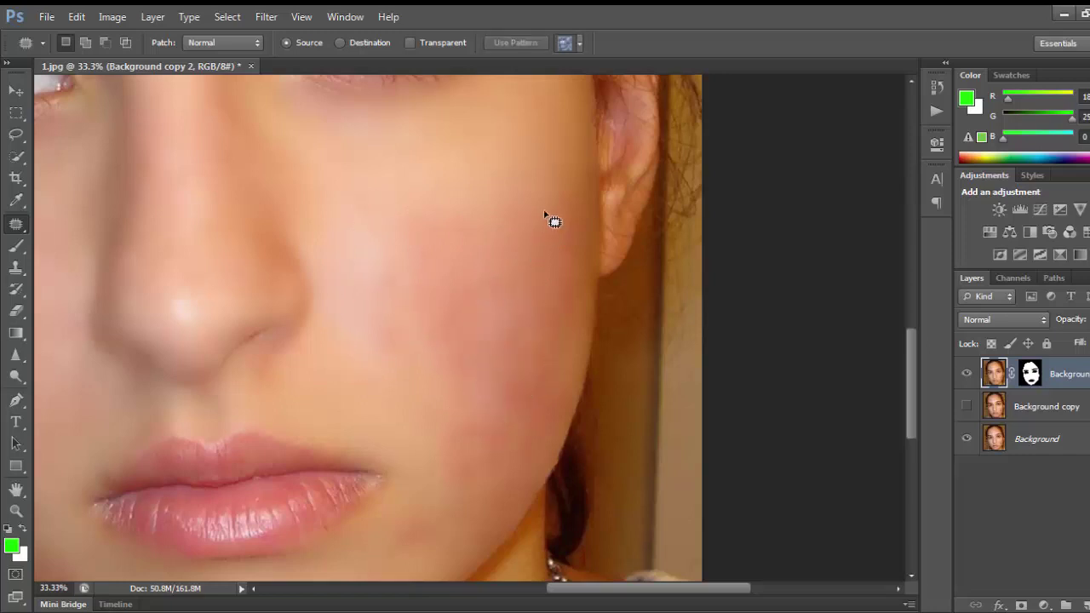
scroll(504, 340, down, 2)
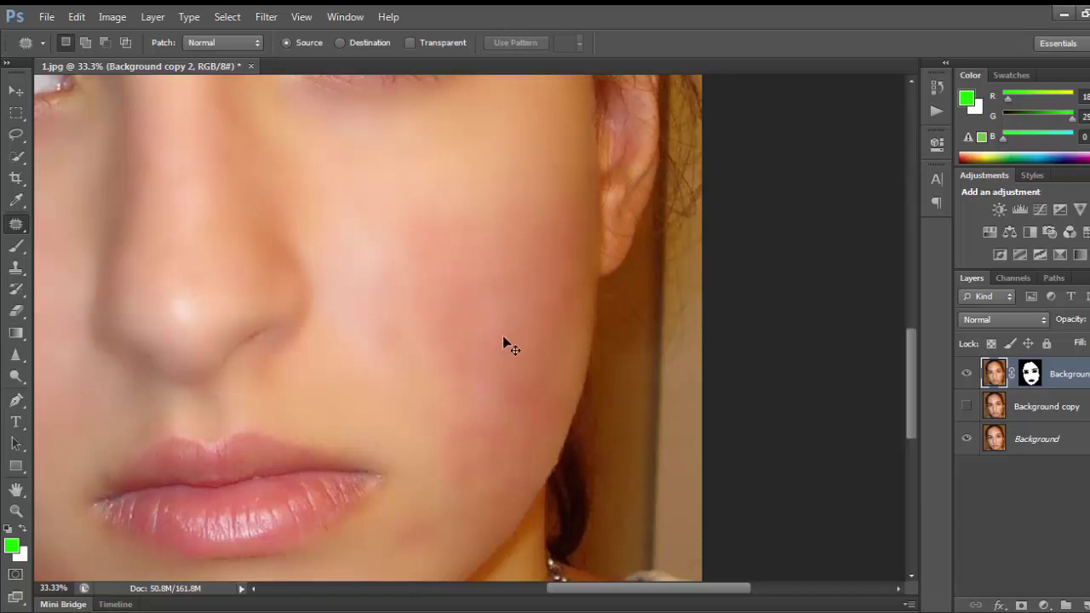
key(ctrl+minus)
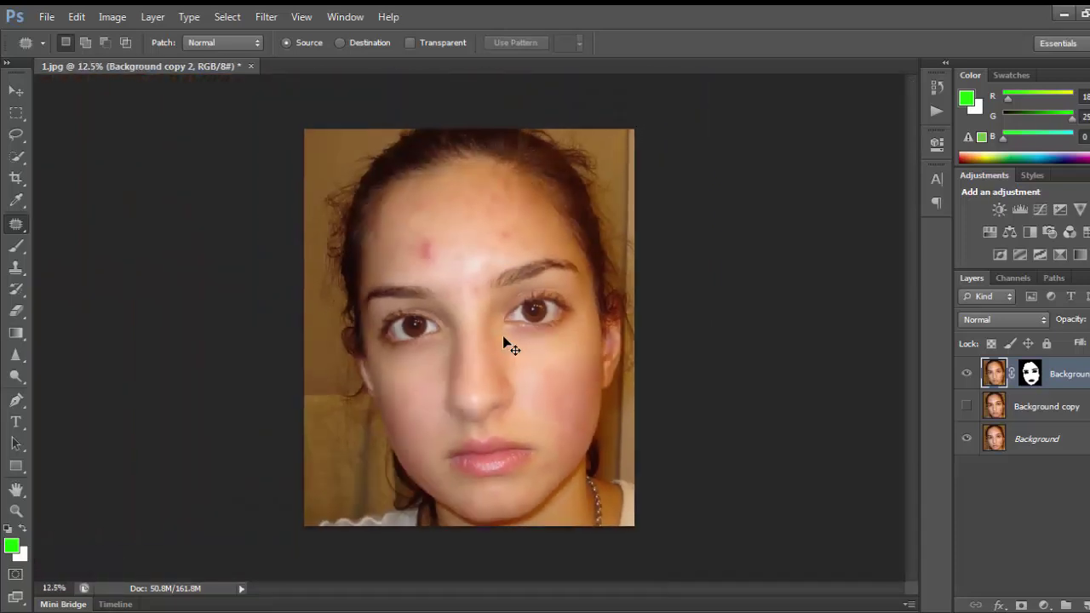
Patch the large reddened area in the centre of the photo's right cheek with skin from the opposite cheek, and deselect
click(505, 384)
click(520, 393)
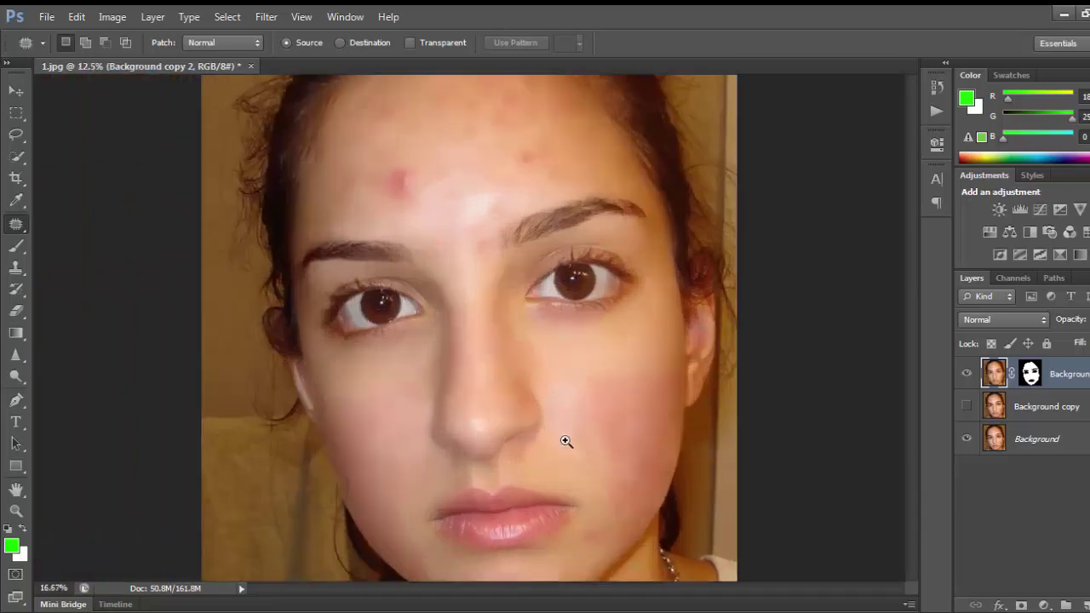
click(564, 440)
drag(607, 429, 498, 416)
scroll(498, 415, down, 5)
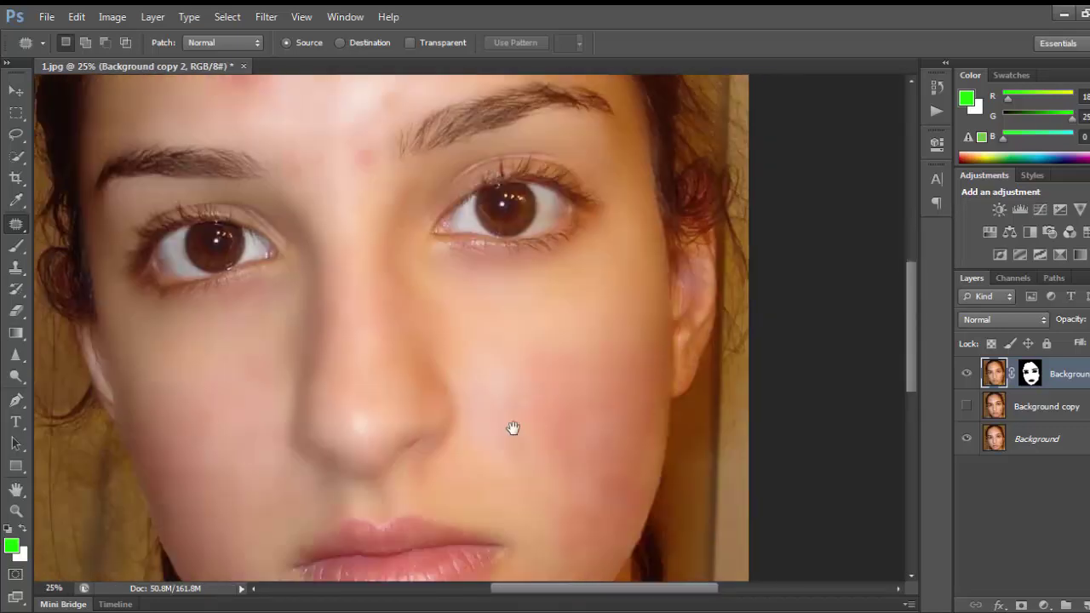
key(ctrl+plus)
mouse_move(488, 460)
mouse_down()
mouse_move(461, 358)
mouse_move(491, 326)
mouse_move(566, 317)
mouse_move(607, 362)
mouse_move(596, 452)
mouse_move(547, 493)
mouse_move(482, 449)
mouse_up()
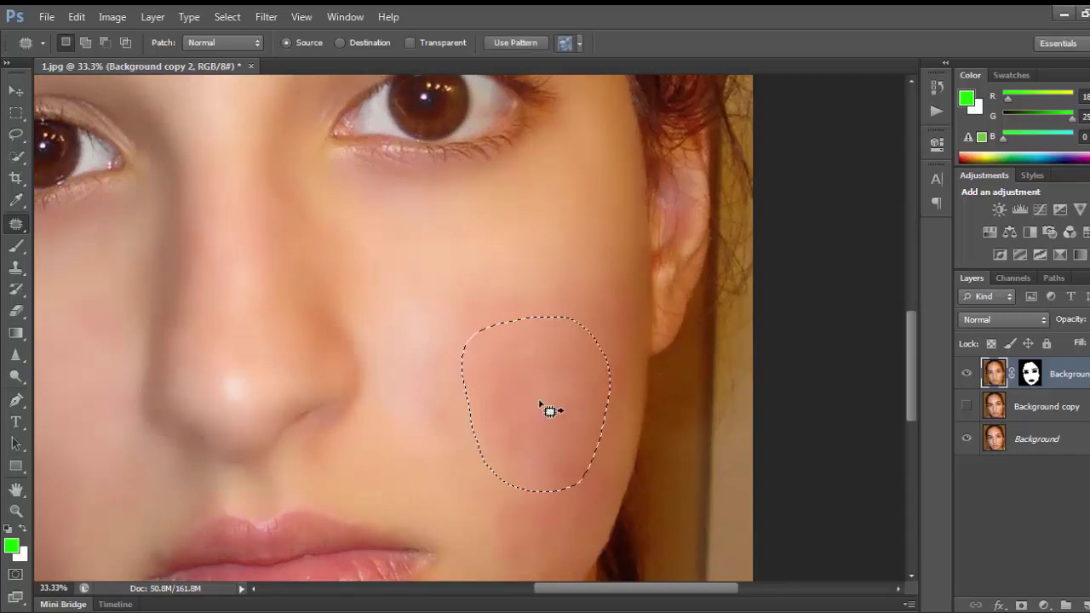
mouse_move(518, 407)
mouse_down()
mouse_move(664, 406)
mouse_move(601, 417)
mouse_move(192, 341)
mouse_move(200, 350)
mouse_up()
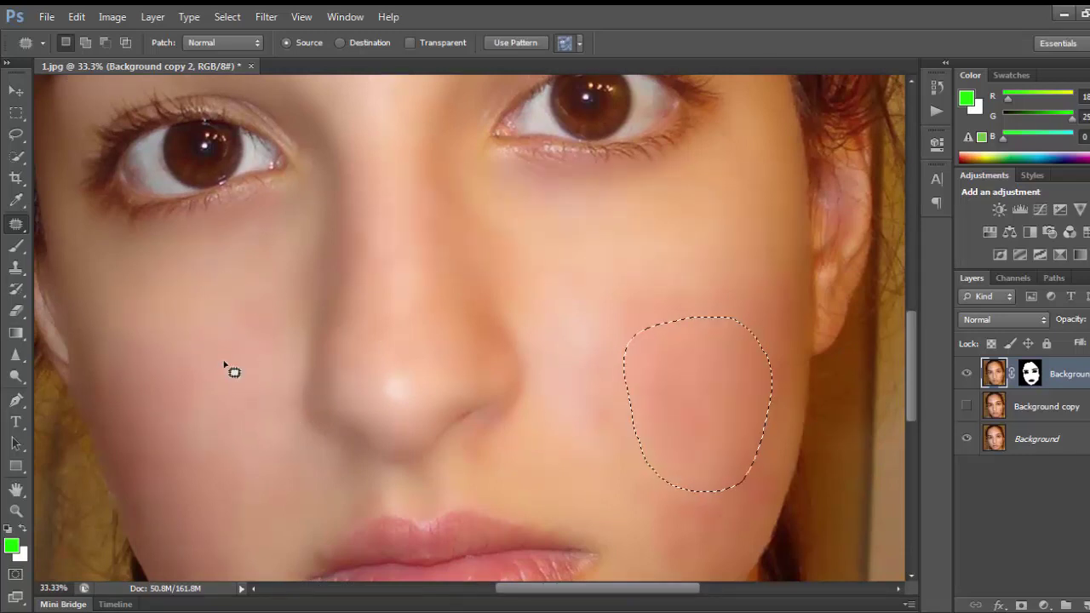
key(ctrl+d)
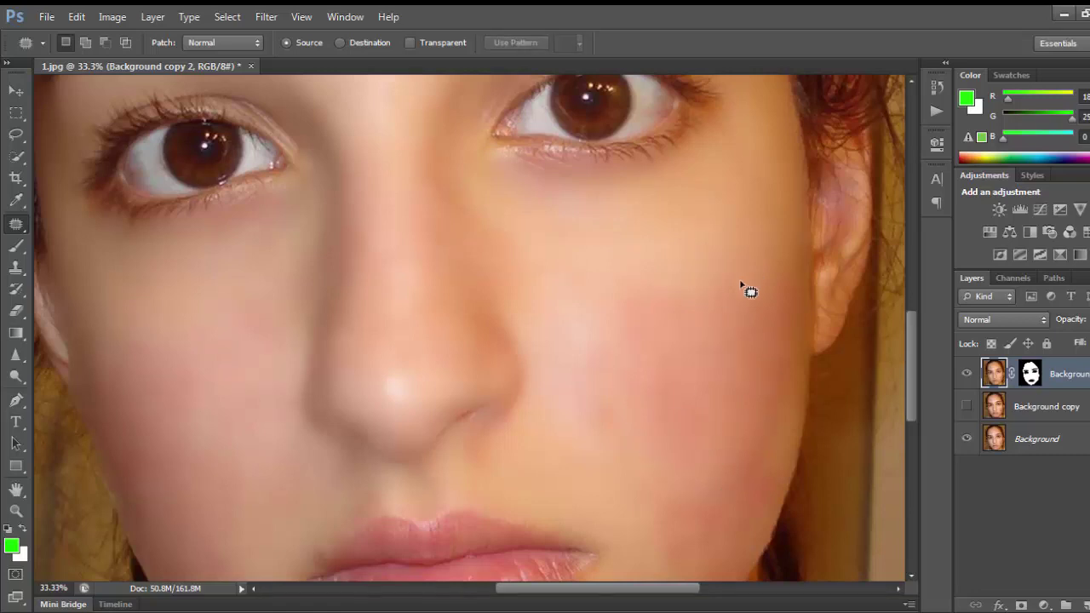
Patch the redness along the outer edge of the photo's right cheek, below the ear level, with skin from the opposite cheek
drag(750, 397, 706, 287)
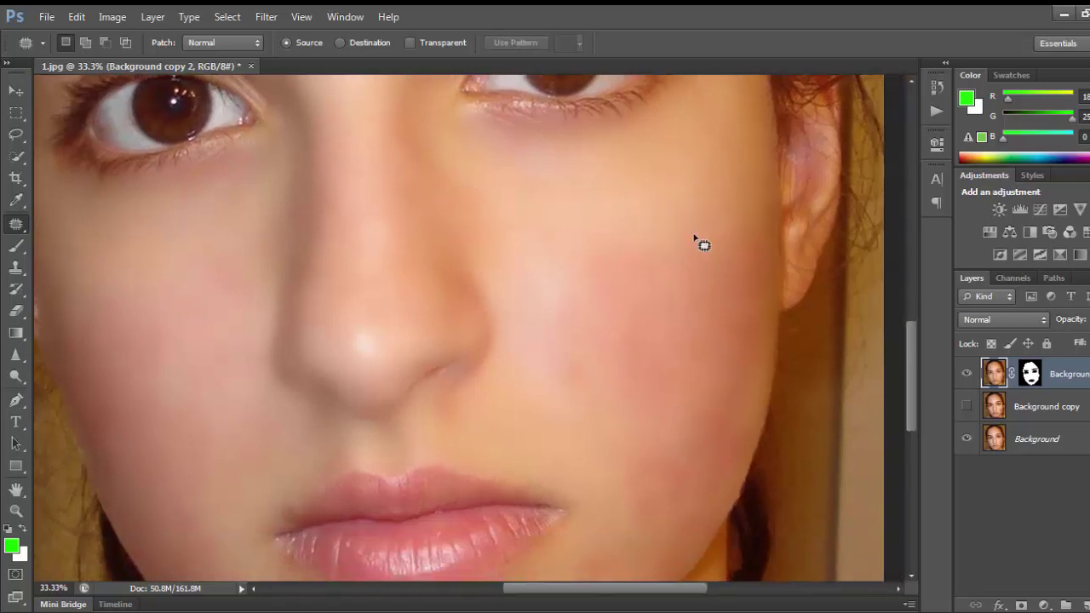
mouse_move(726, 226)
mouse_down()
mouse_move(756, 349)
mouse_move(734, 411)
mouse_move(708, 418)
mouse_move(670, 332)
mouse_move(655, 256)
mouse_move(704, 221)
mouse_move(736, 221)
mouse_up()
mouse_move(704, 306)
mouse_down()
mouse_move(616, 302)
mouse_move(250, 334)
mouse_move(188, 319)
mouse_up()
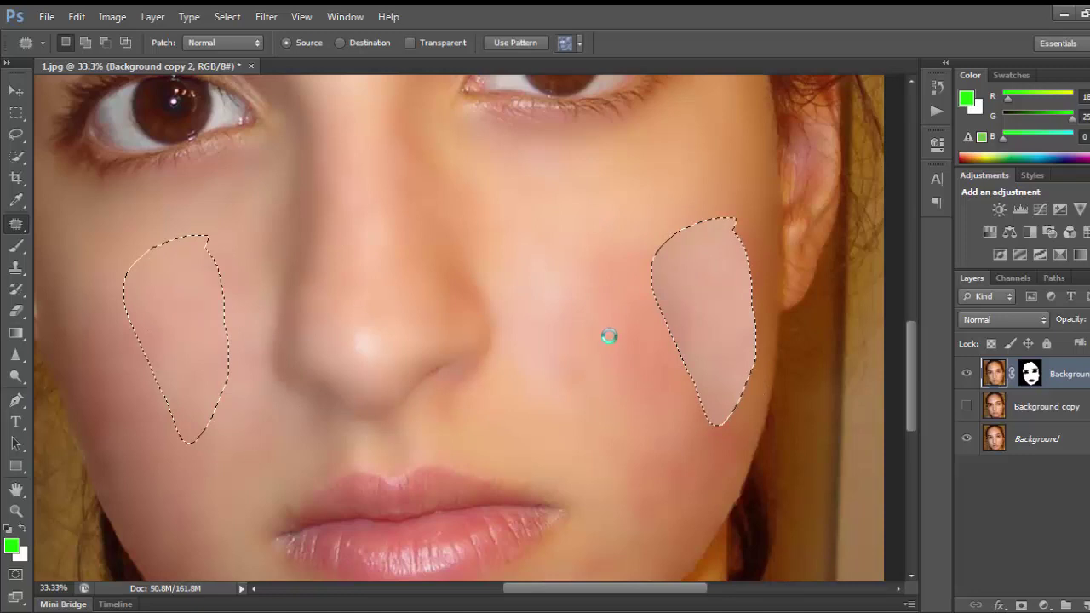
key(ctrl+d)
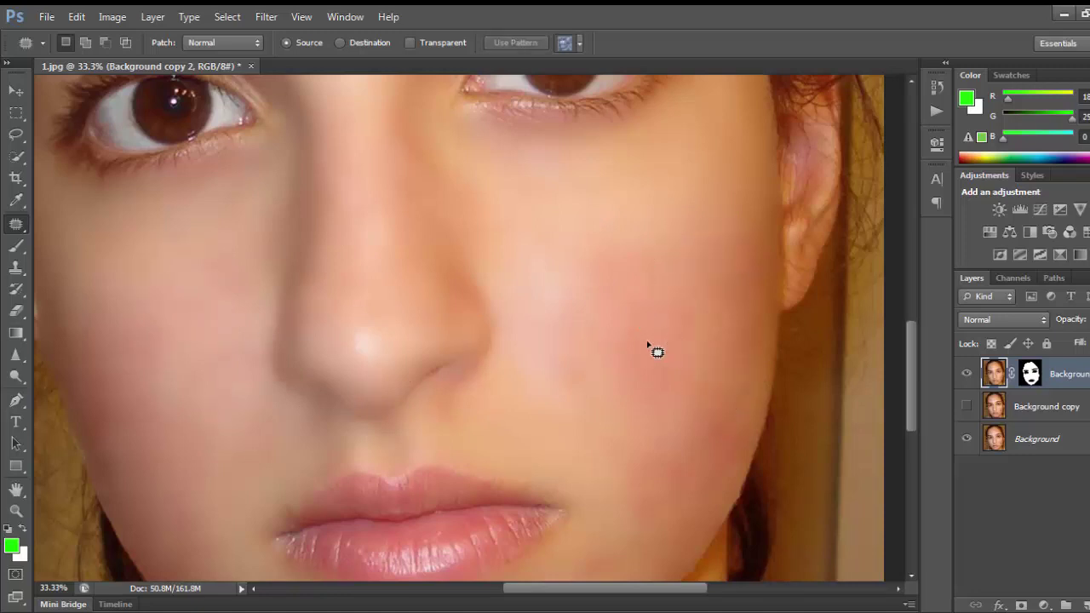
Patch the redness on the lower part of the photo's right cheek near the jaw with skin from the opposite cheek
scroll(723, 409, down, 2)
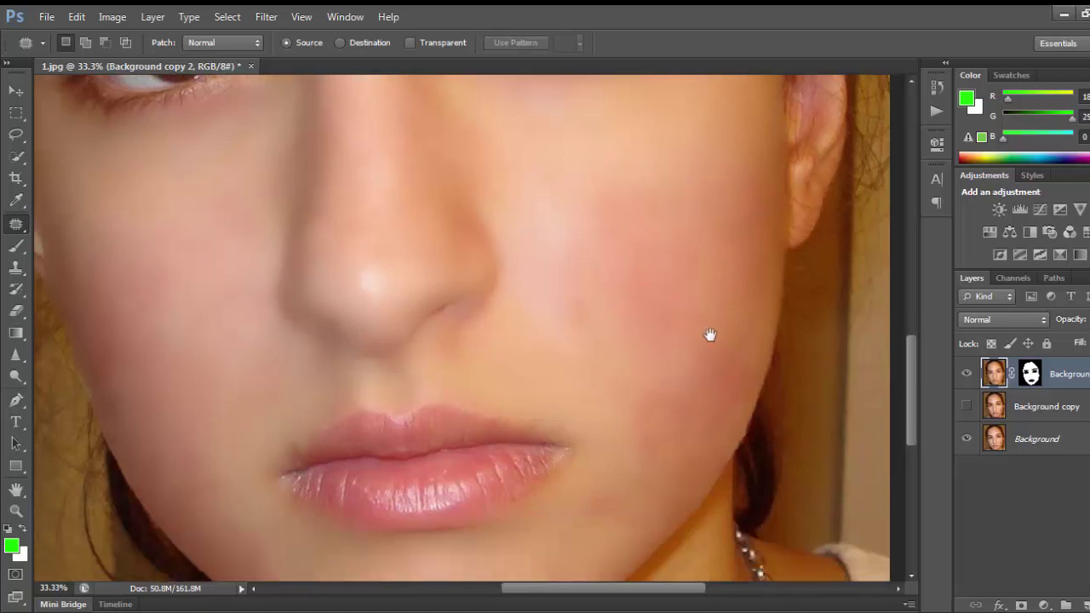
mouse_move(755, 336)
mouse_down()
mouse_move(737, 421)
mouse_move(699, 470)
mouse_move(652, 483)
mouse_move(629, 416)
mouse_move(714, 306)
mouse_move(756, 313)
mouse_up()
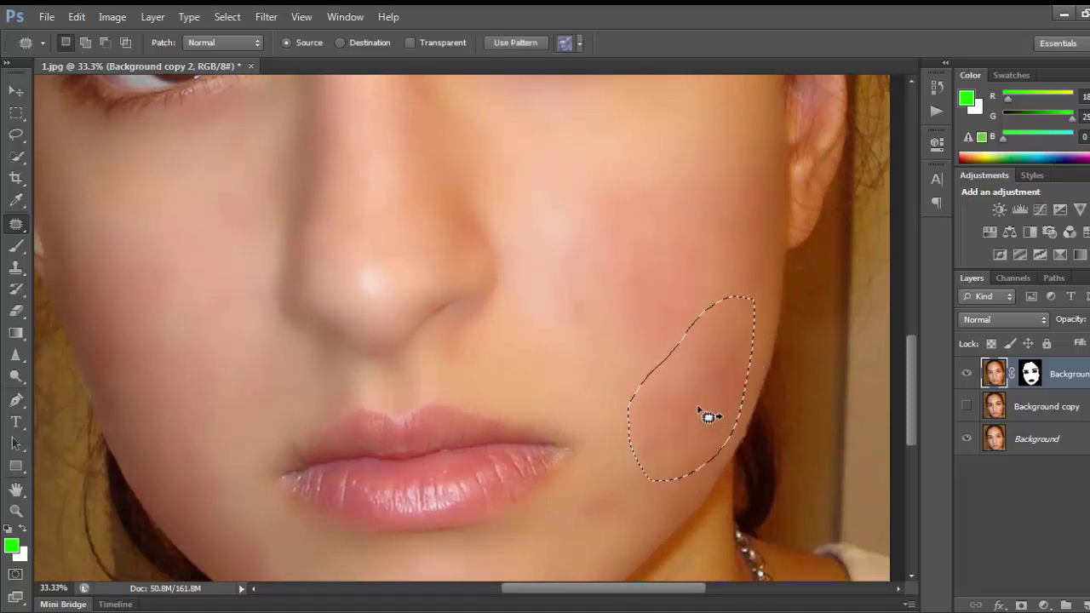
mouse_move(707, 414)
mouse_down()
mouse_move(241, 409)
mouse_move(183, 372)
mouse_move(196, 365)
mouse_up()
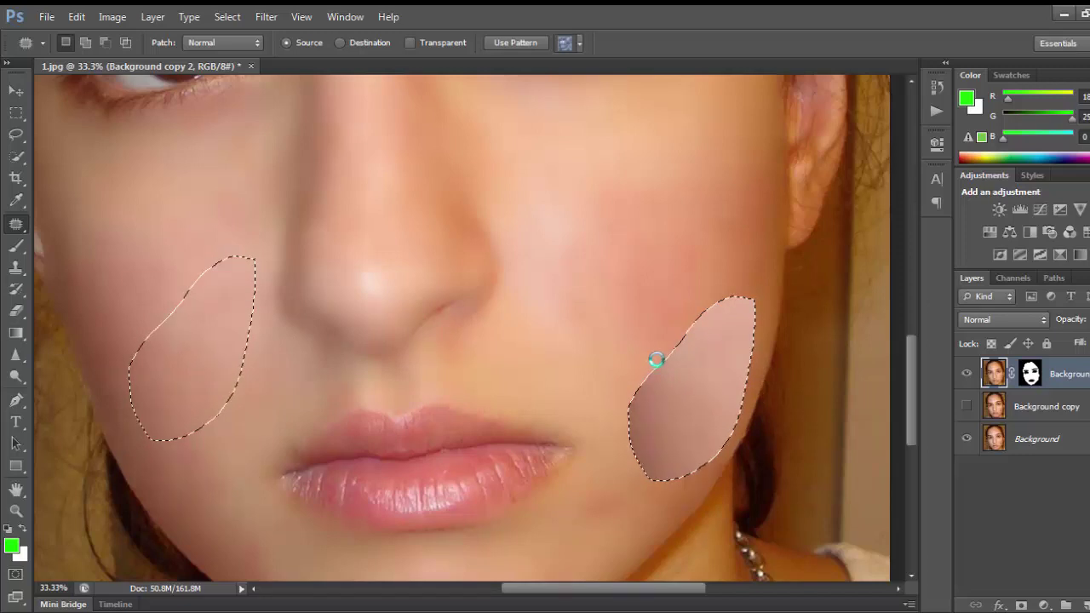
key(ctrl+d)
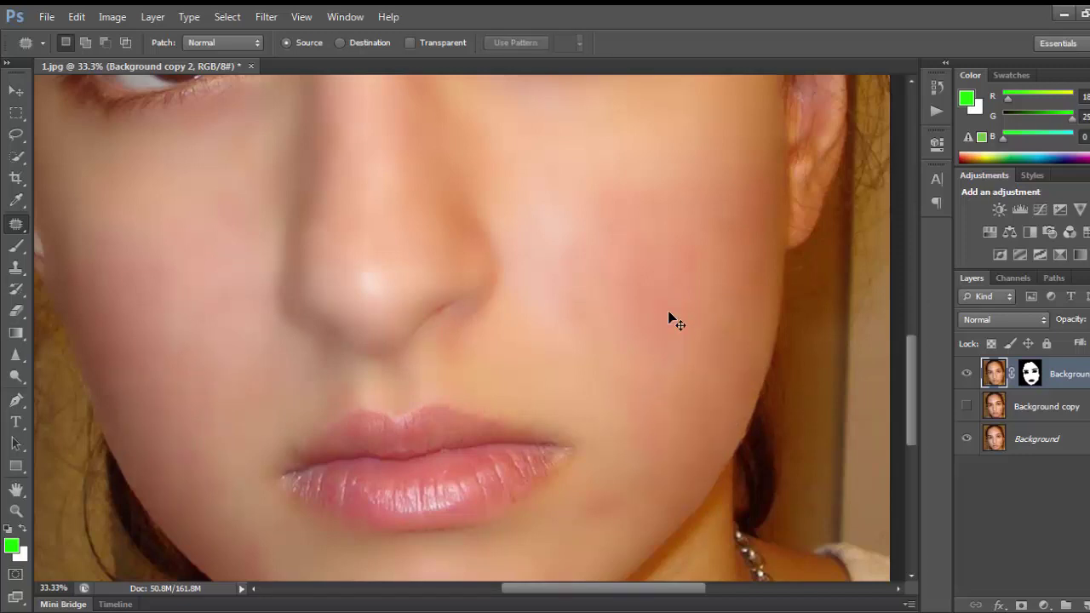
Patch out the large red blemish on the forehead above the photo's left eyebrow with clear forehead skin, and deselect
key(ctrl+minus)
key(ctrl+minus)
key(ctrl+minus)
key(ctrl+minus)
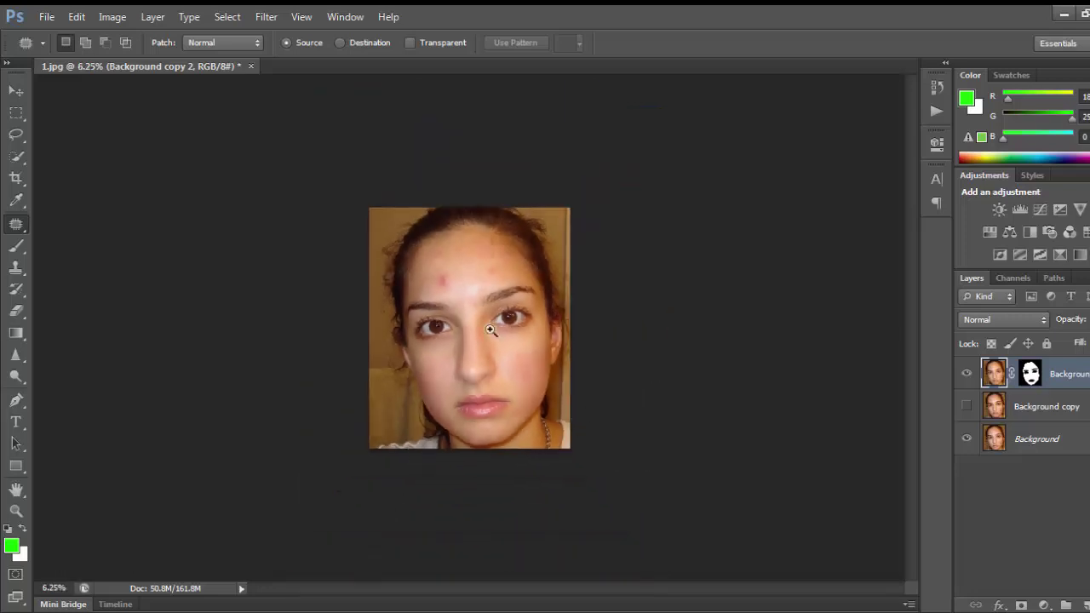
ctrl+click(473, 284)
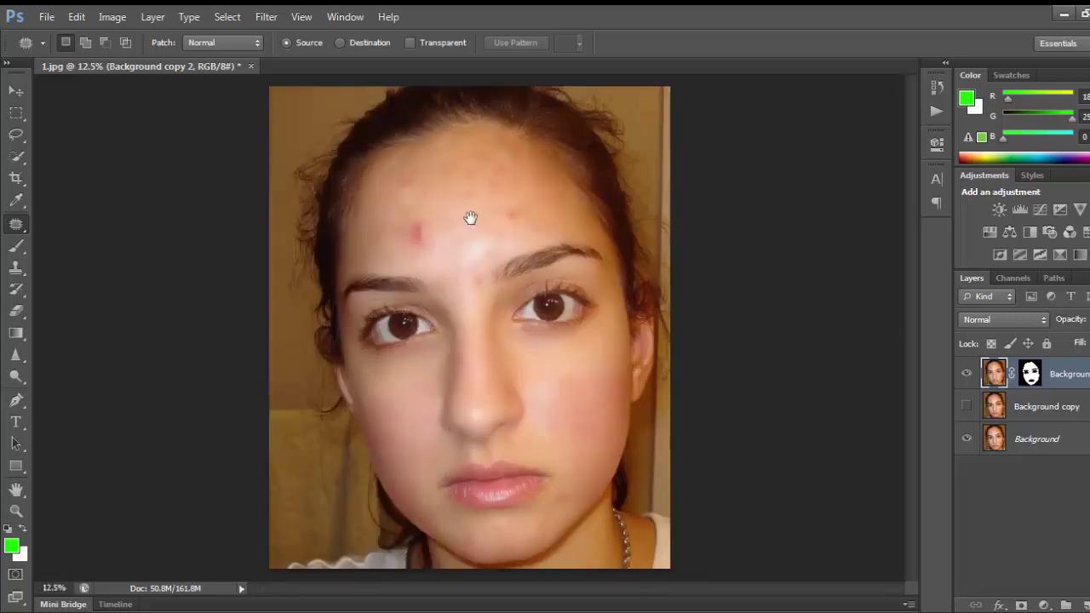
ctrl+click(481, 245)
ctrl+click(478, 330)
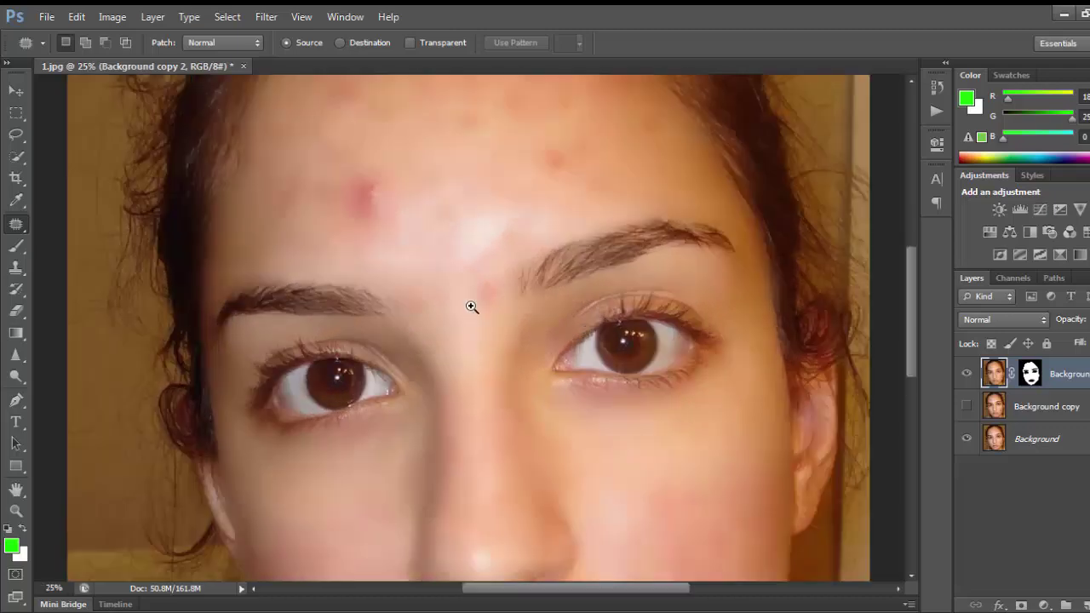
ctrl+click(469, 304)
ctrl+click(480, 301)
drag(497, 292, 506, 390)
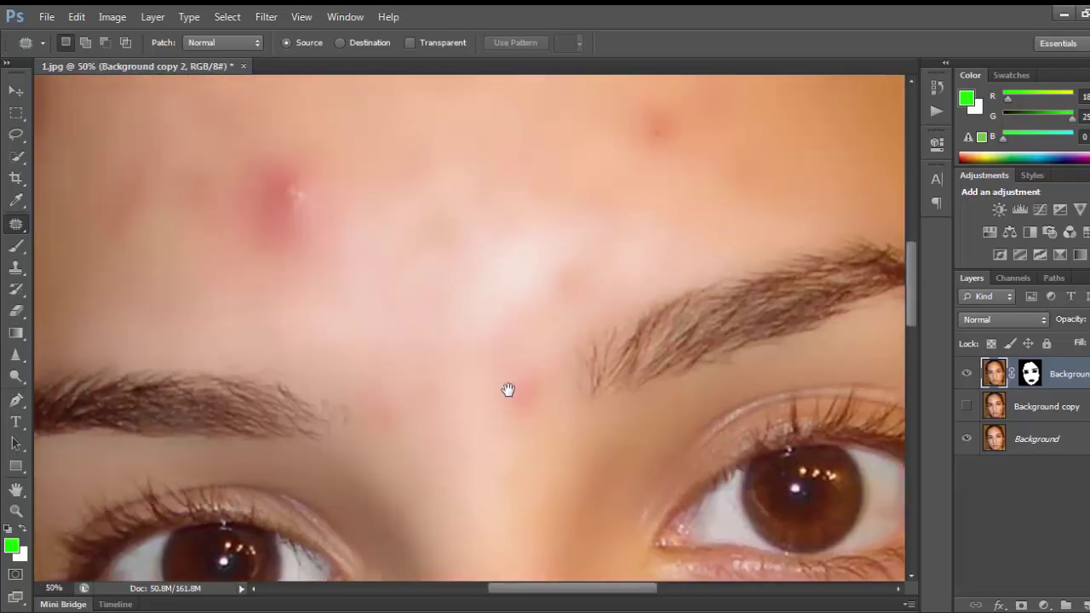
mouse_move(306, 145)
mouse_down()
mouse_move(396, 349)
mouse_move(427, 373)
mouse_move(353, 452)
mouse_move(345, 326)
mouse_move(407, 334)
mouse_up()
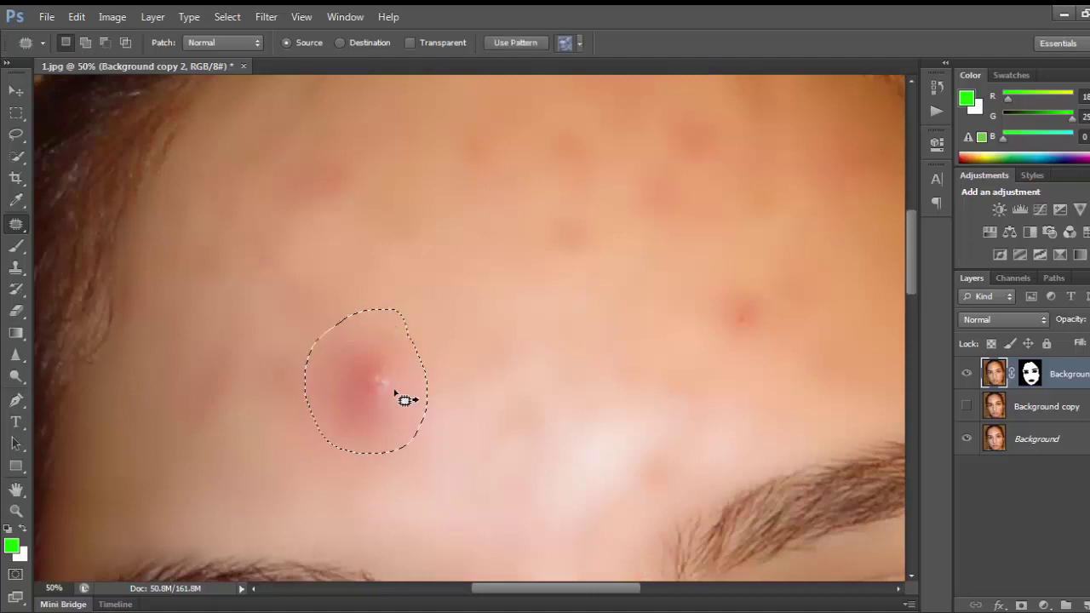
drag(378, 375, 482, 284)
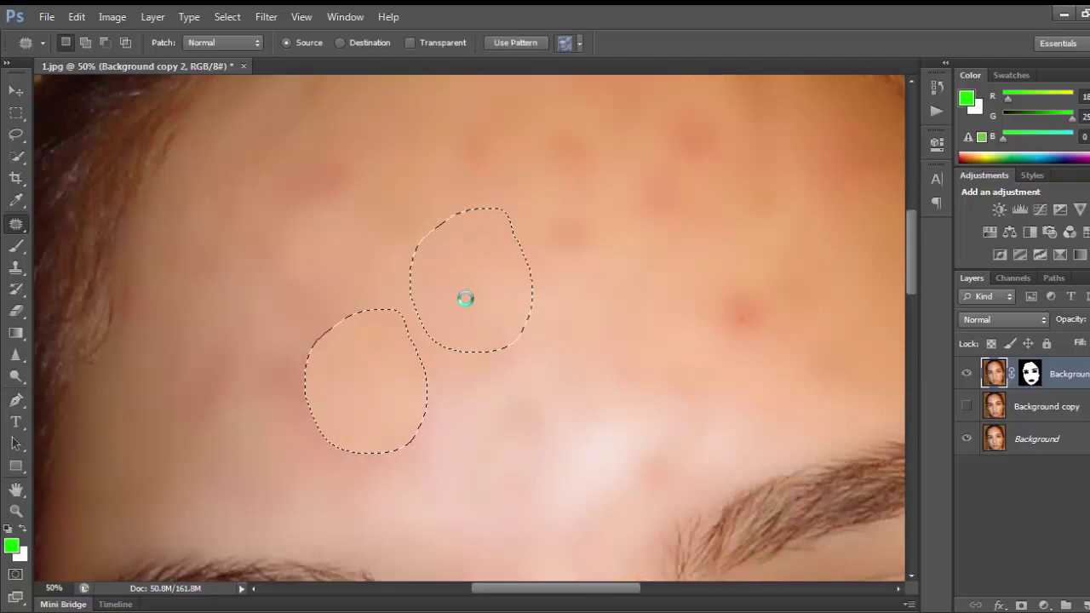
click(362, 315)
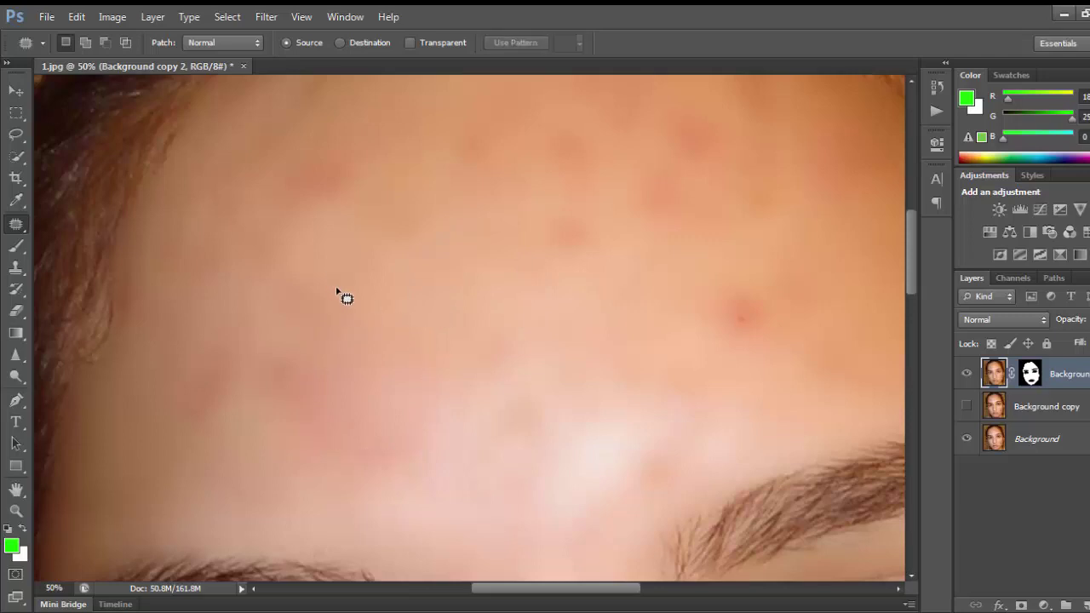
Patch the blotchy area in the centre of the lower forehead, just above the brows, with clearer skin from higher up, and deselect
scroll(433, 358, up, 3)
scroll(384, 392, right, 1)
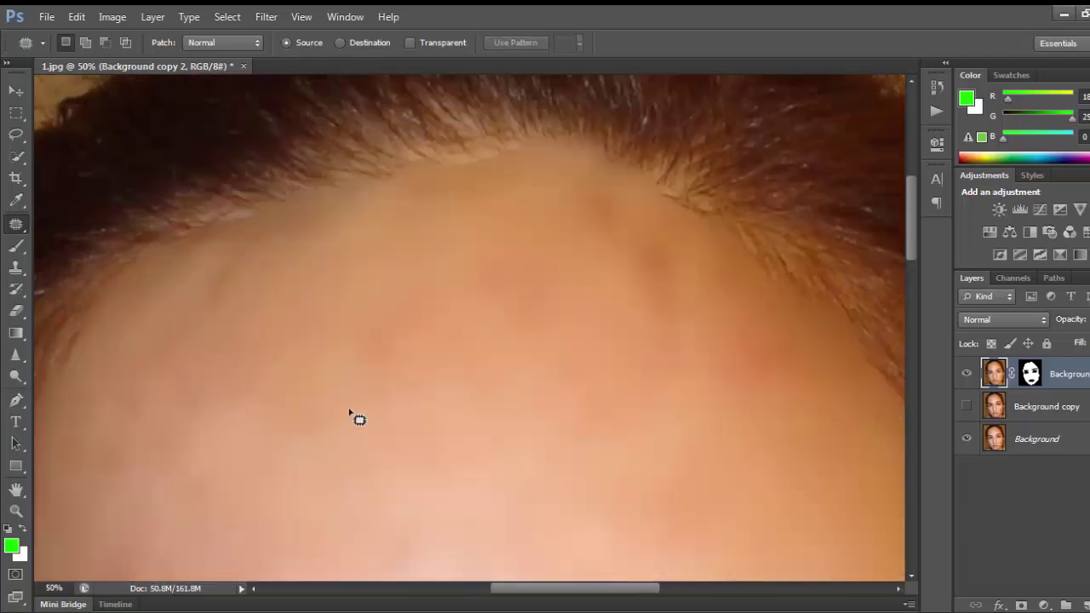
scroll(349, 408, down, 4)
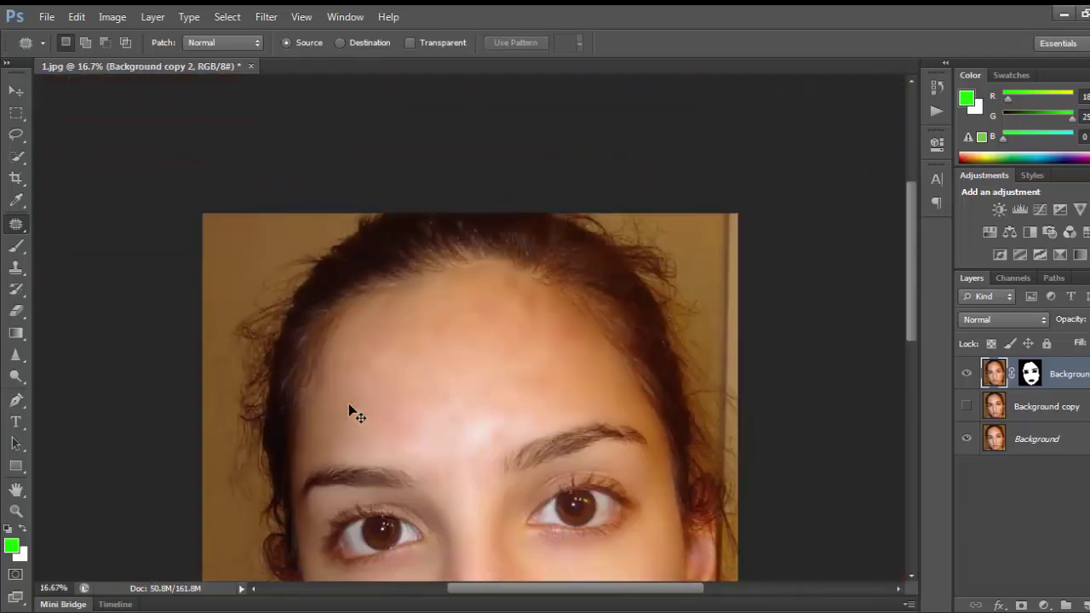
scroll(376, 345, up, 3)
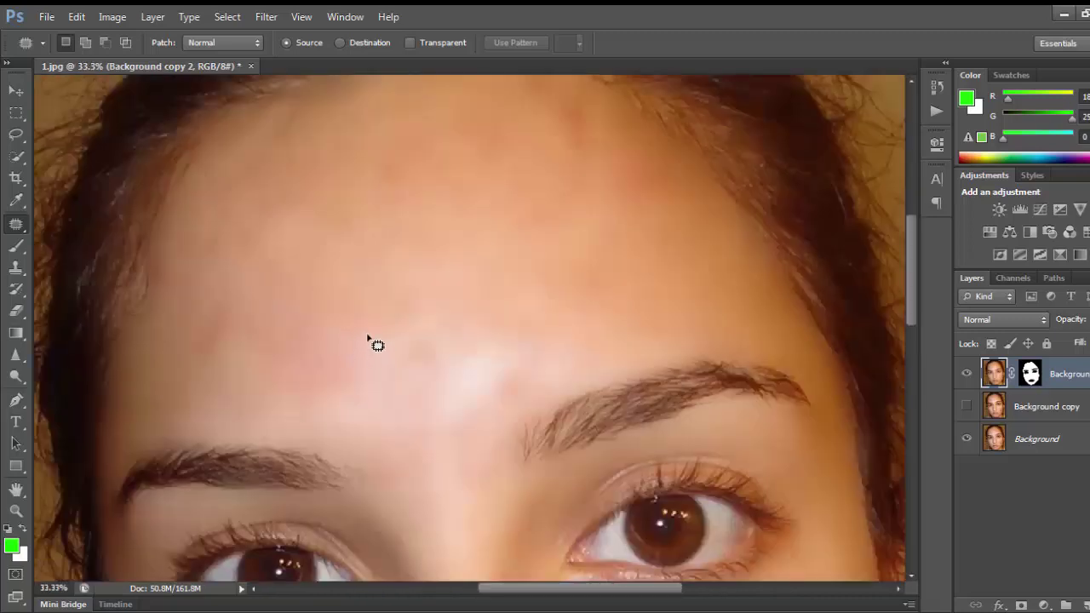
mouse_move(368, 333)
mouse_down()
mouse_move(403, 316)
mouse_move(508, 314)
mouse_move(556, 326)
mouse_move(552, 371)
mouse_move(524, 403)
mouse_move(466, 421)
mouse_move(334, 417)
mouse_move(323, 371)
mouse_move(356, 328)
mouse_move(396, 317)
mouse_up()
drag(462, 373, 424, 240)
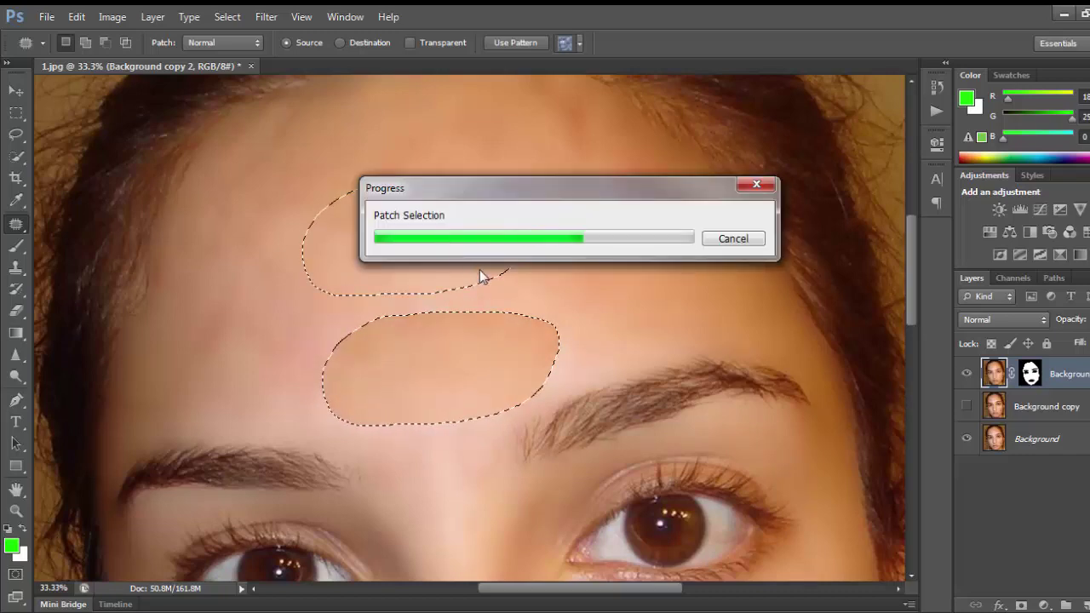
click(585, 288)
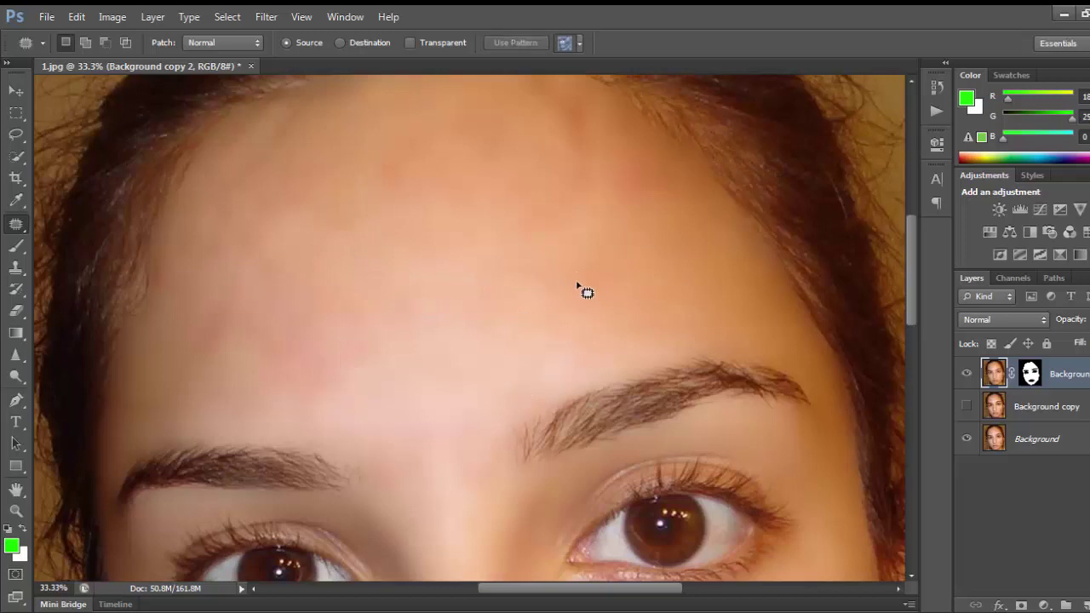
Brighten the smoothed skin layer with Curves by raising the RGB midtones to input 112, output 138, and compare the preview with the original
key(v)
key(ctrl+minus)
key(ctrl+minus)
key(ctrl+minus)
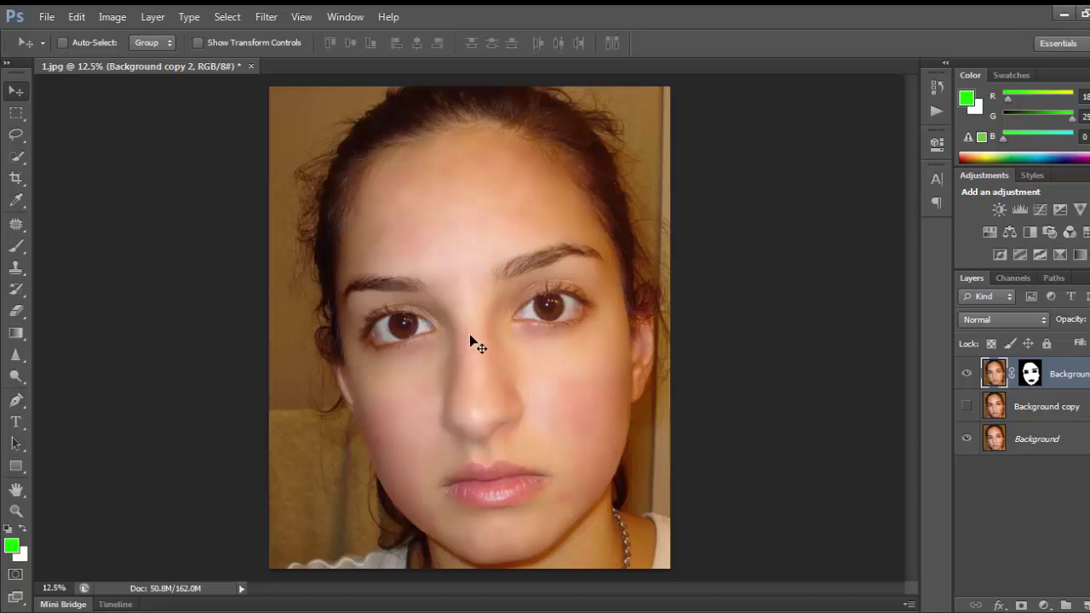
key(ctrl+m)
drag(570, 82, 848, 122)
click(794, 176)
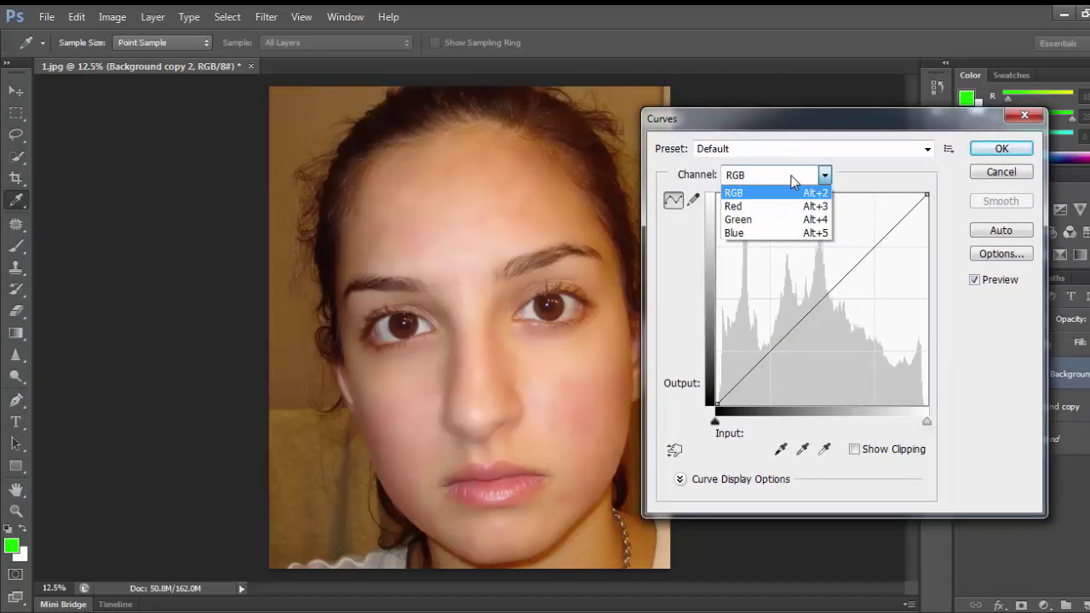
click(792, 179)
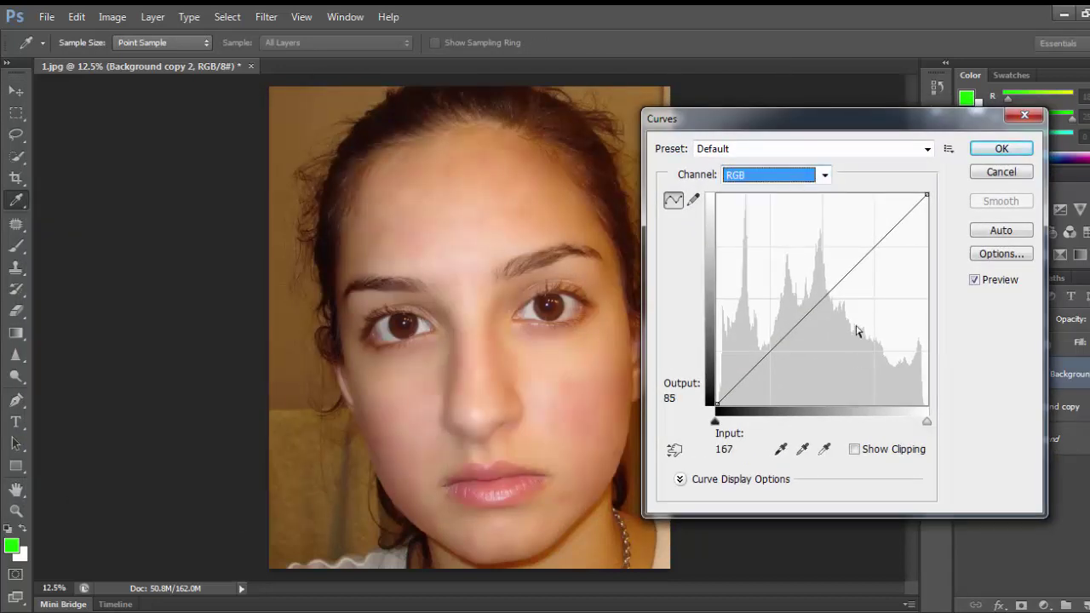
drag(826, 298, 804, 287)
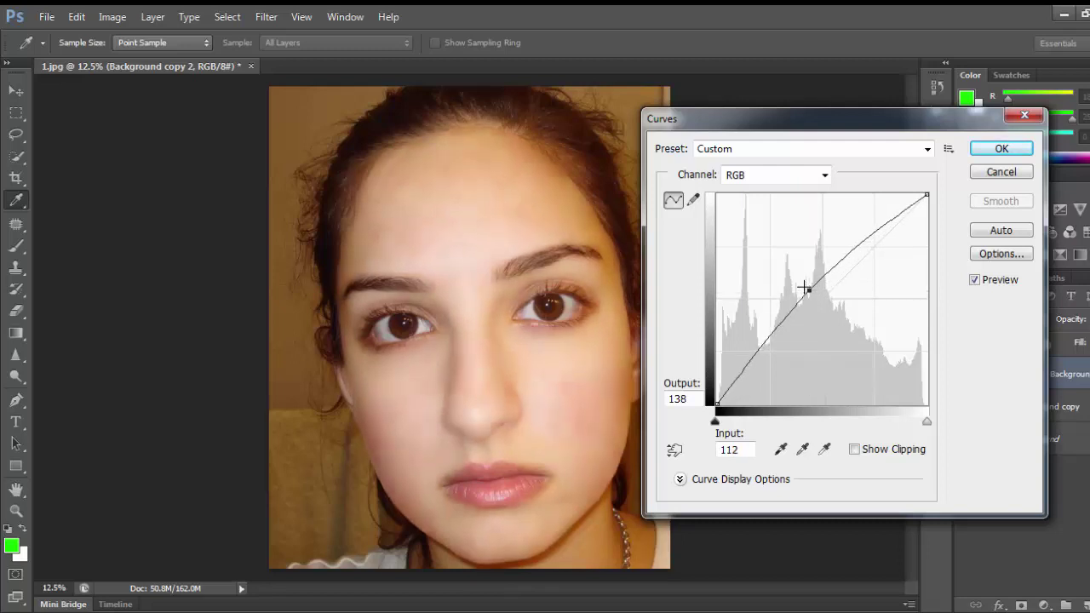
click(995, 289)
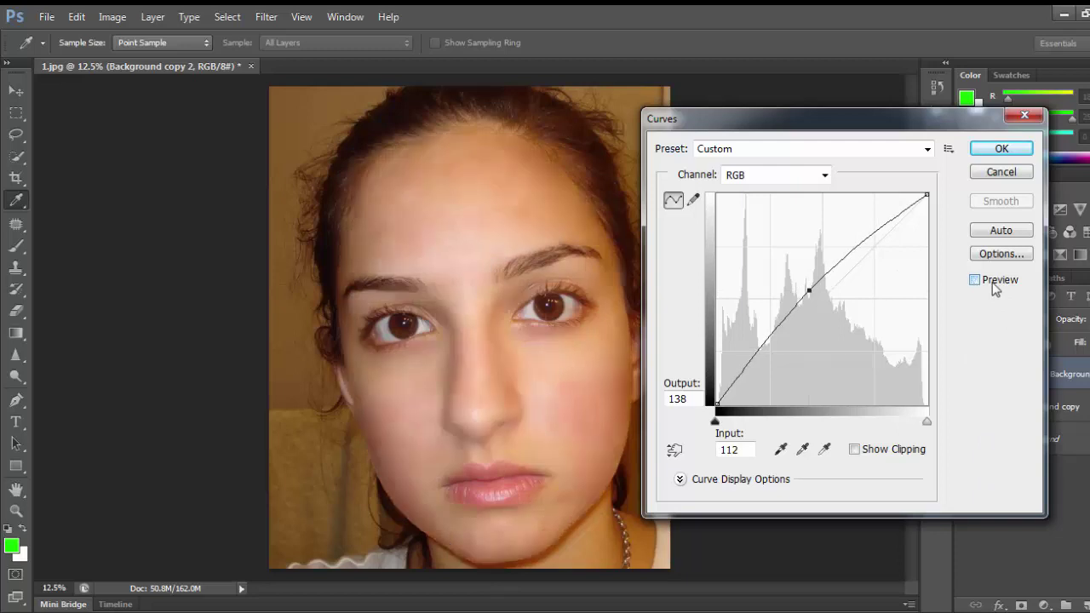
click(995, 288)
click(995, 289)
click(994, 288)
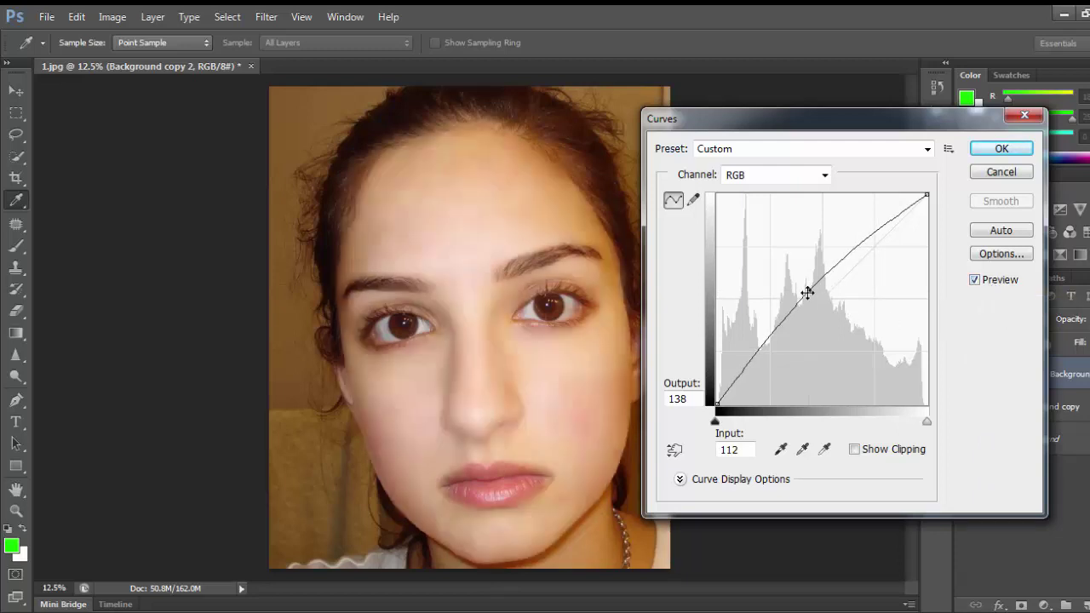
Soften the brightening by moving the curve point to input 117, output 133, compare the preview, and apply the Curves adjustment
drag(808, 292, 815, 294)
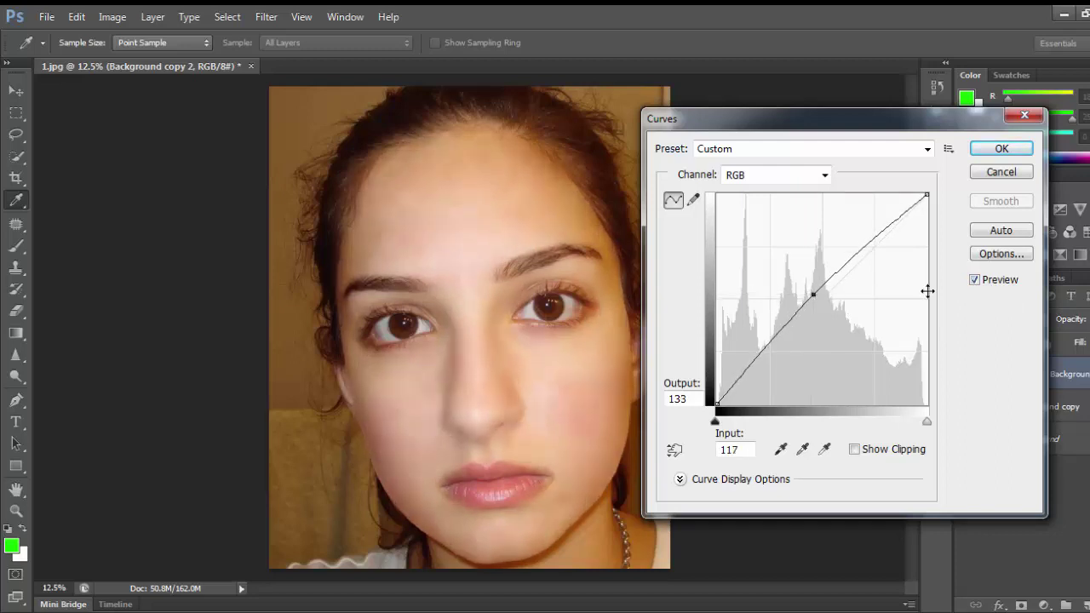
click(985, 287)
click(985, 287)
click(986, 287)
click(985, 287)
click(1002, 148)
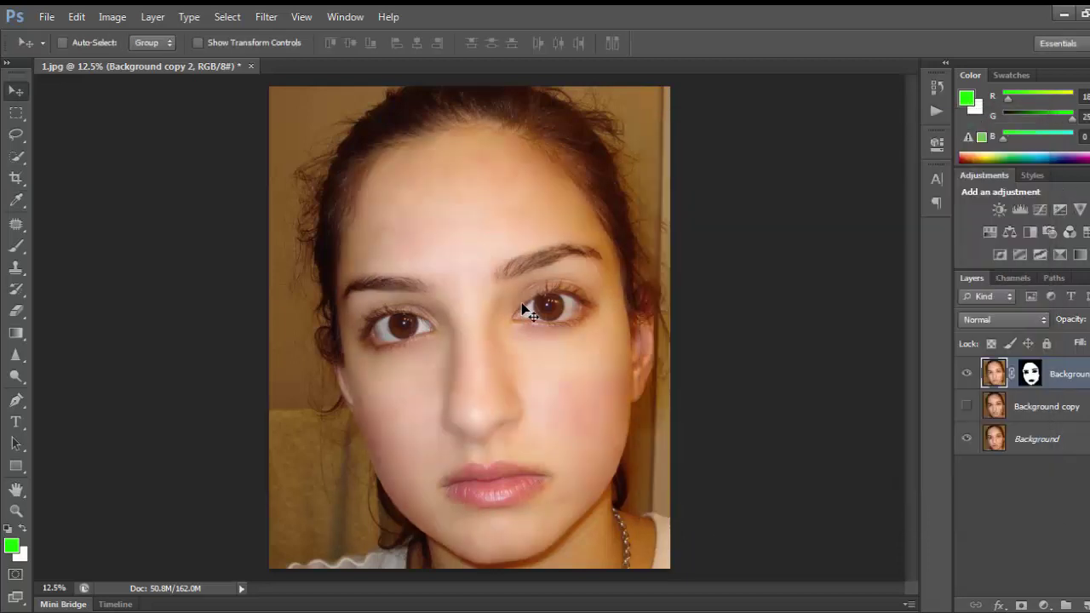
Examine the brightened portrait as a whole and close up around the forehead, eyes and cheeks
key(ctrl+minus)
key(ctrl+minus)
key(ctrl+plus)
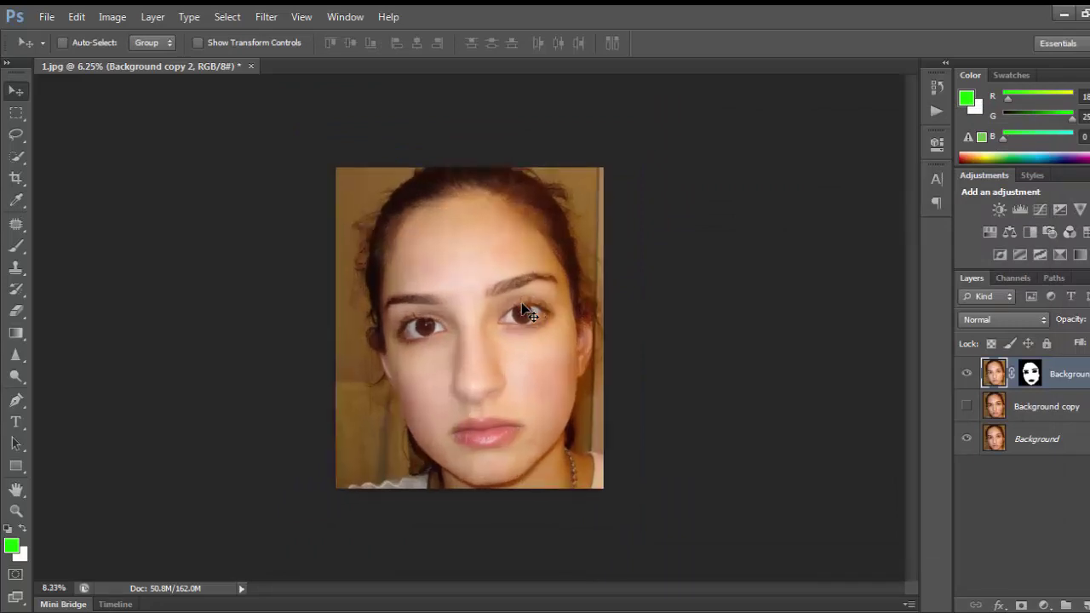
key(ctrl+plus)
key(ctrl+plus)
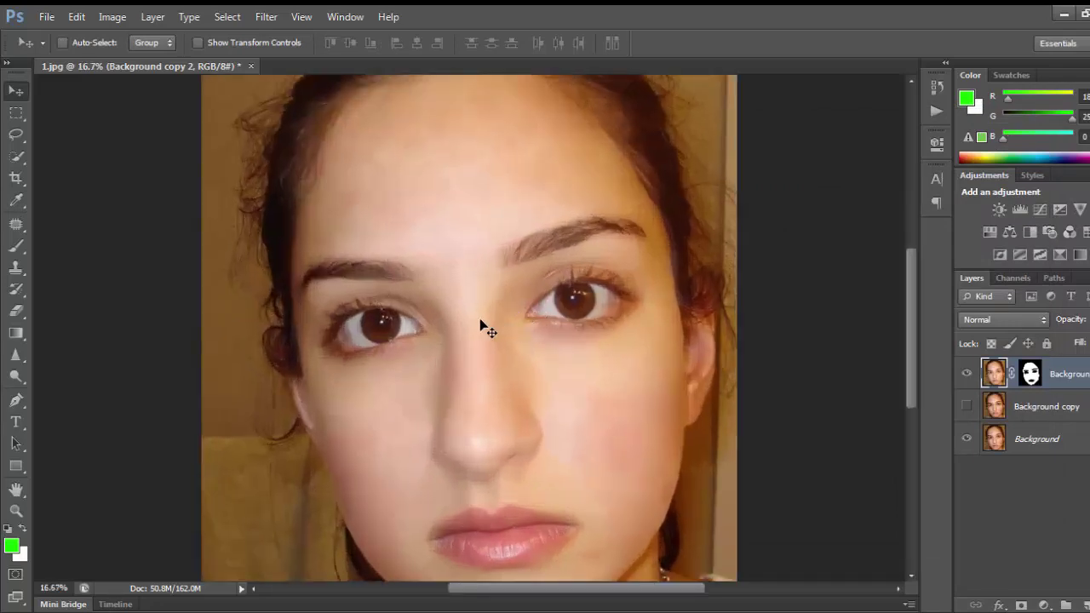
key(ctrl+plus)
drag(482, 304, 488, 442)
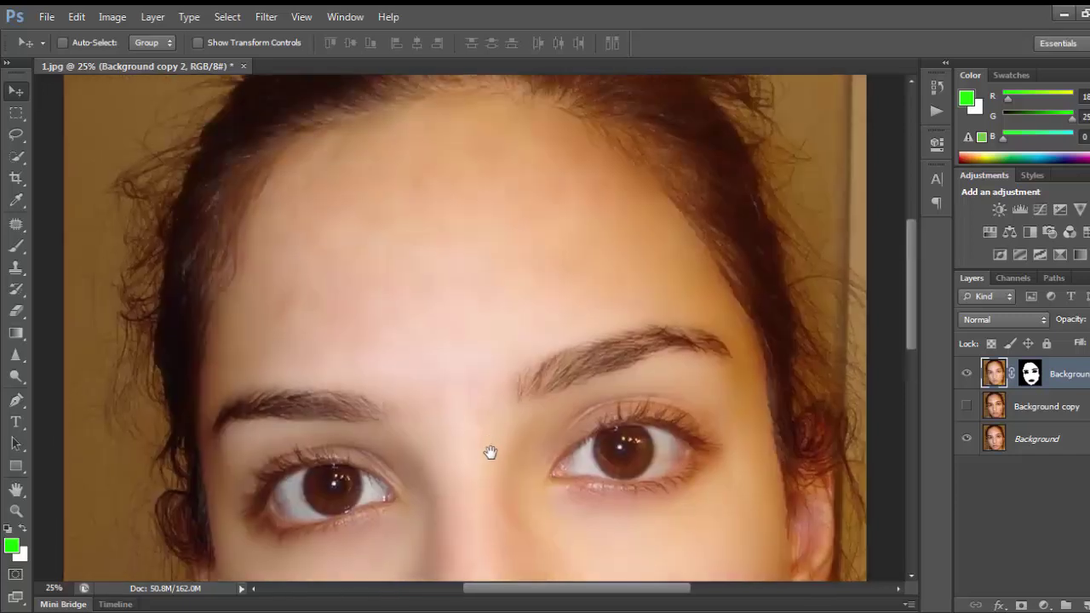
scroll(489, 460, down, 3)
key(ctrl+minus)
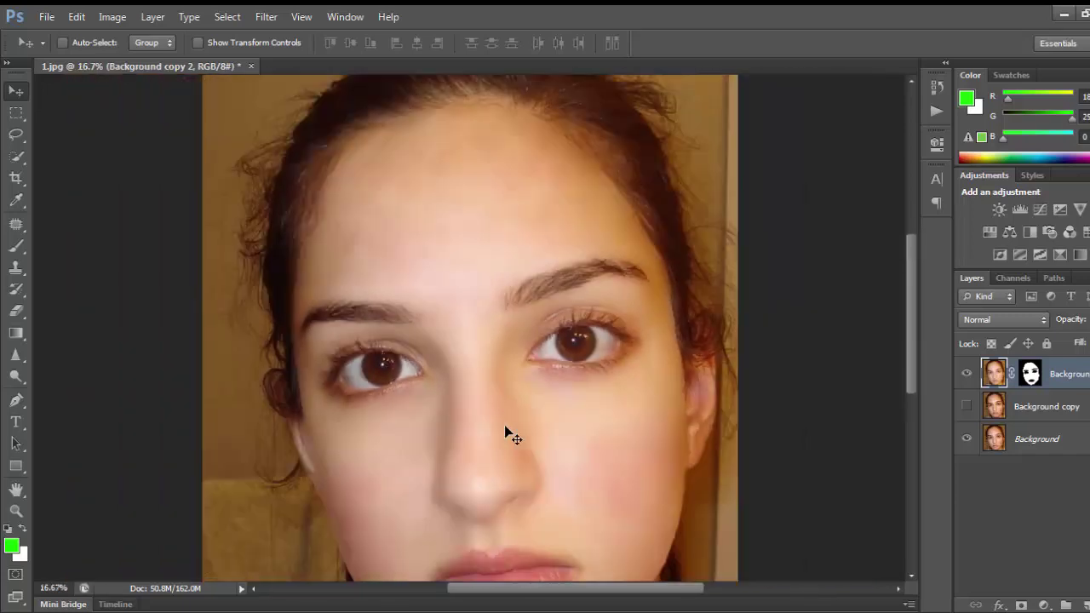
key(ctrl+minus)
key(ctrl+minus)
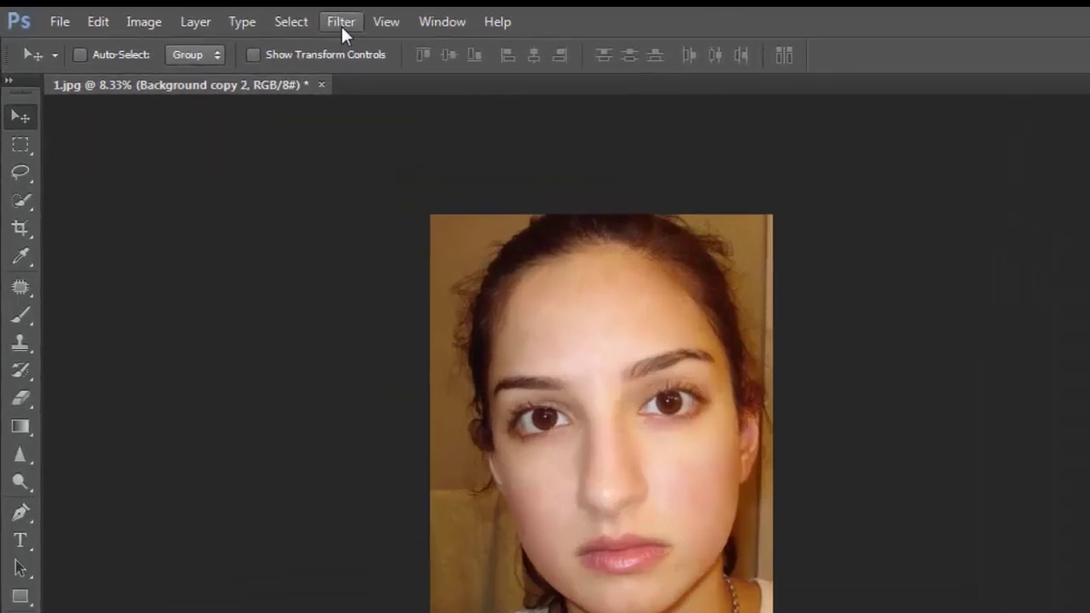
Use the Add Noise filter on the smoothed skin layer, setting the amount to 5% with uniform distribution
click(265, 17)
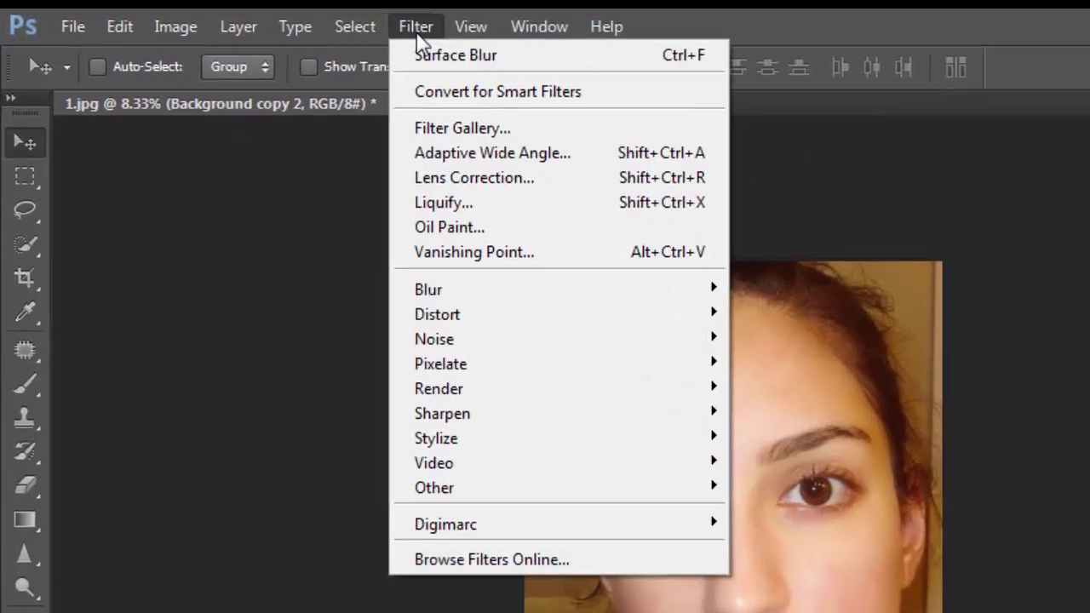
mouse_move(523, 353)
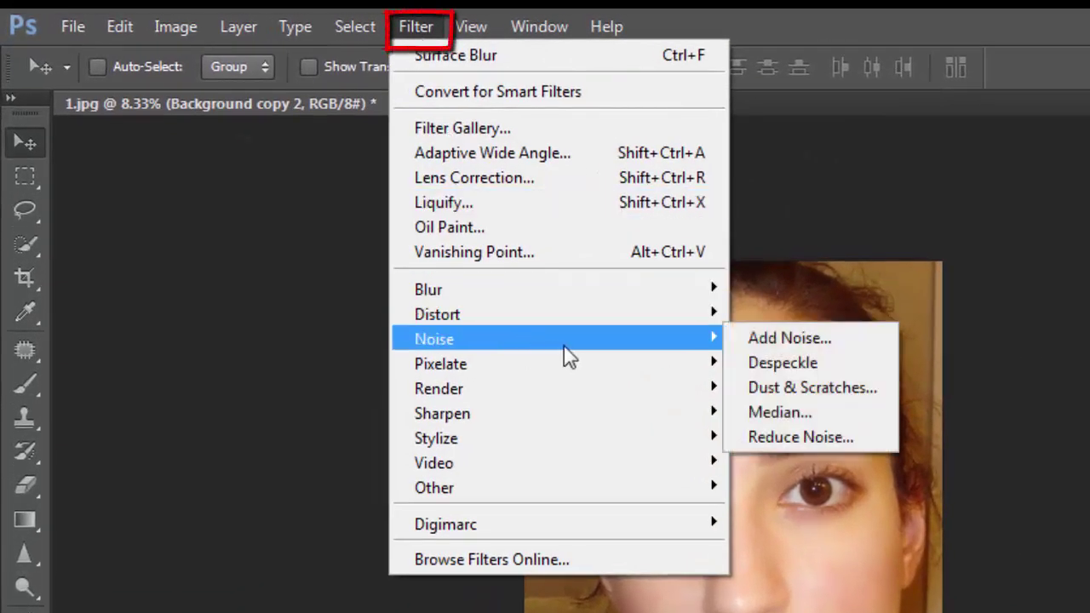
click(826, 340)
drag(932, 163, 1089, 218)
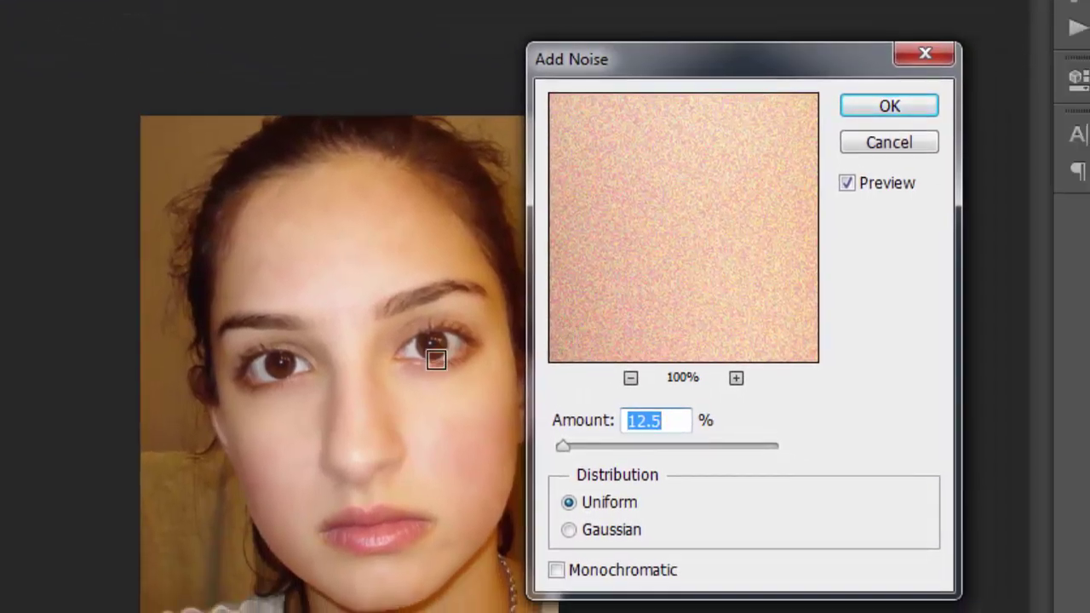
scroll(438, 360, up, 2)
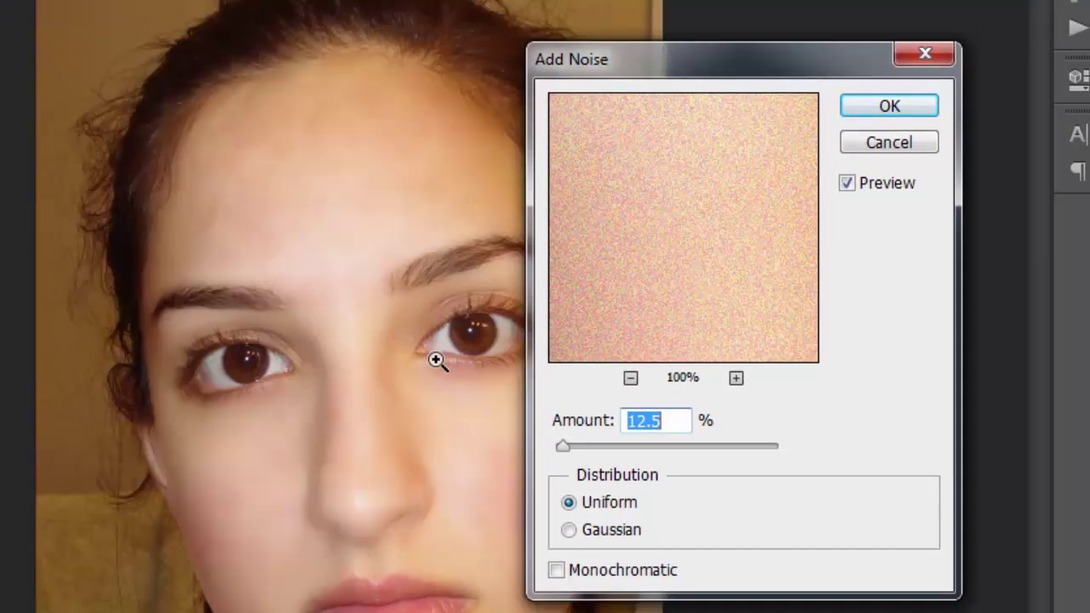
text(5)
key(Tab)
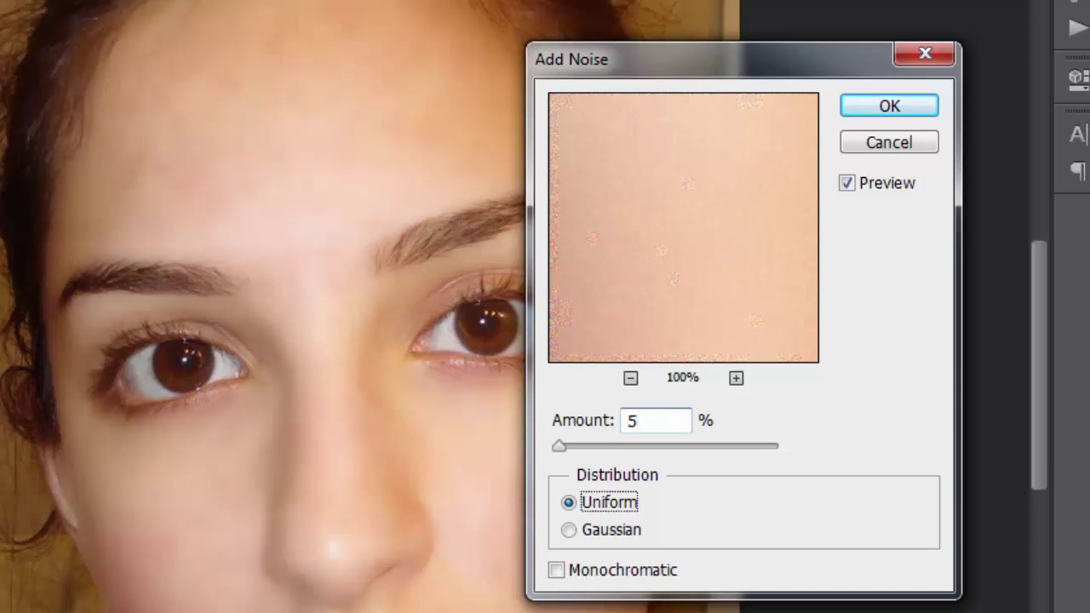
drag(652, 419, 615, 420)
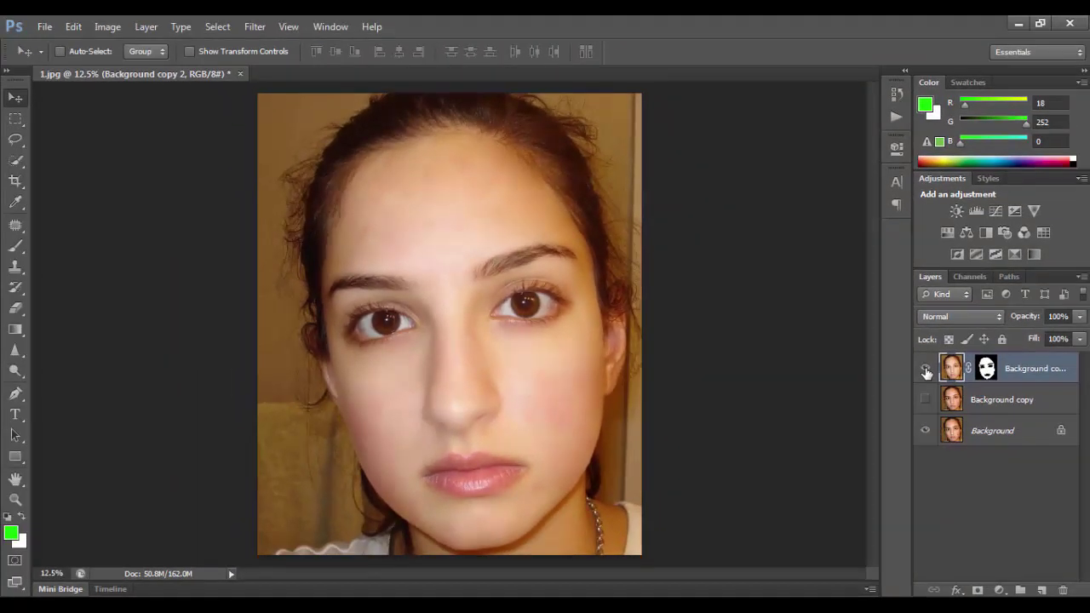
key(ctrl+minus)
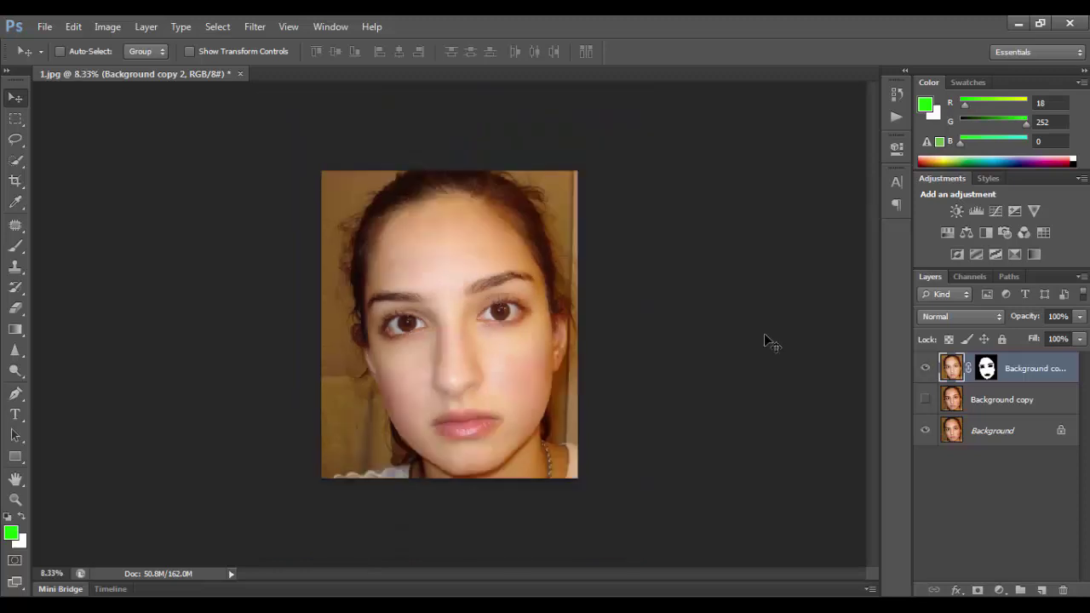